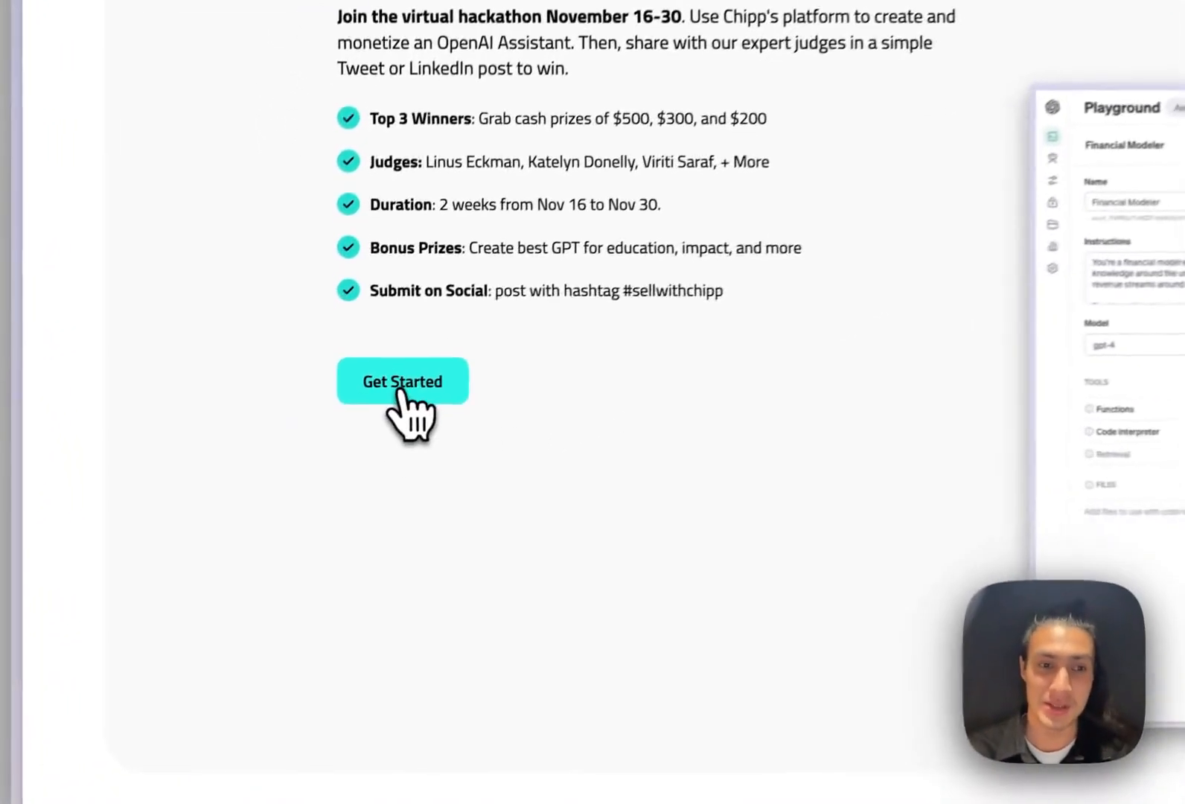
Enter the Chipp dashboard and open the Applications list of existing apps
{"action": "left_click", "coordinate": [285, 464]}
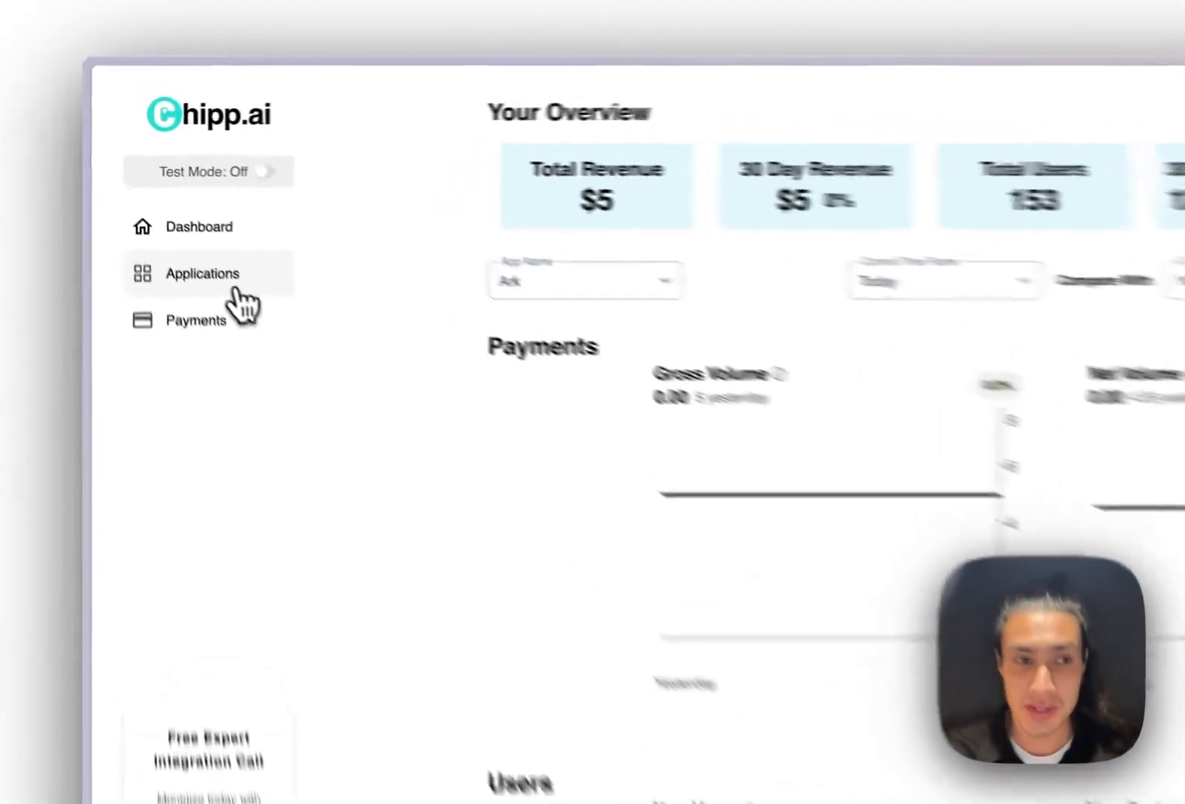
{"action": "left_click", "coordinate": [158, 217]}
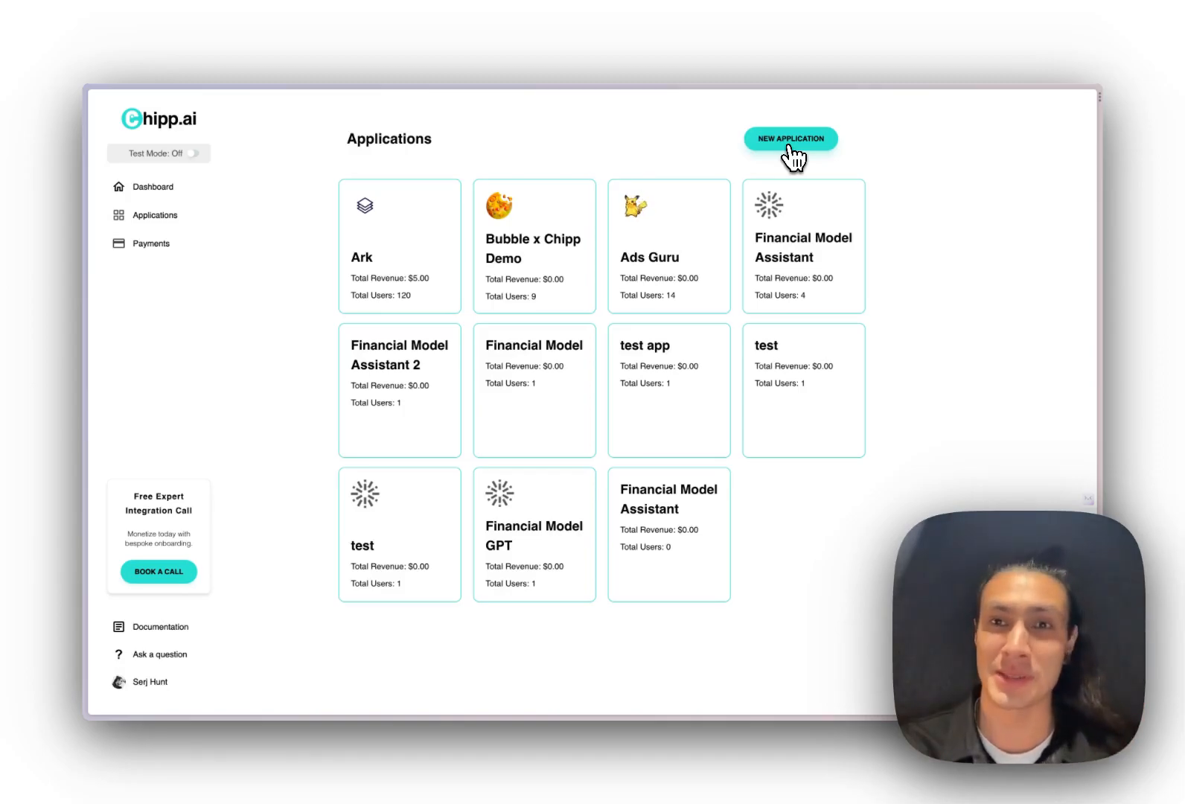
Create a new application named 'Financial Modeling Assistant' with 1000 free trial credits
{"action": "left_click", "coordinate": [789, 147]}
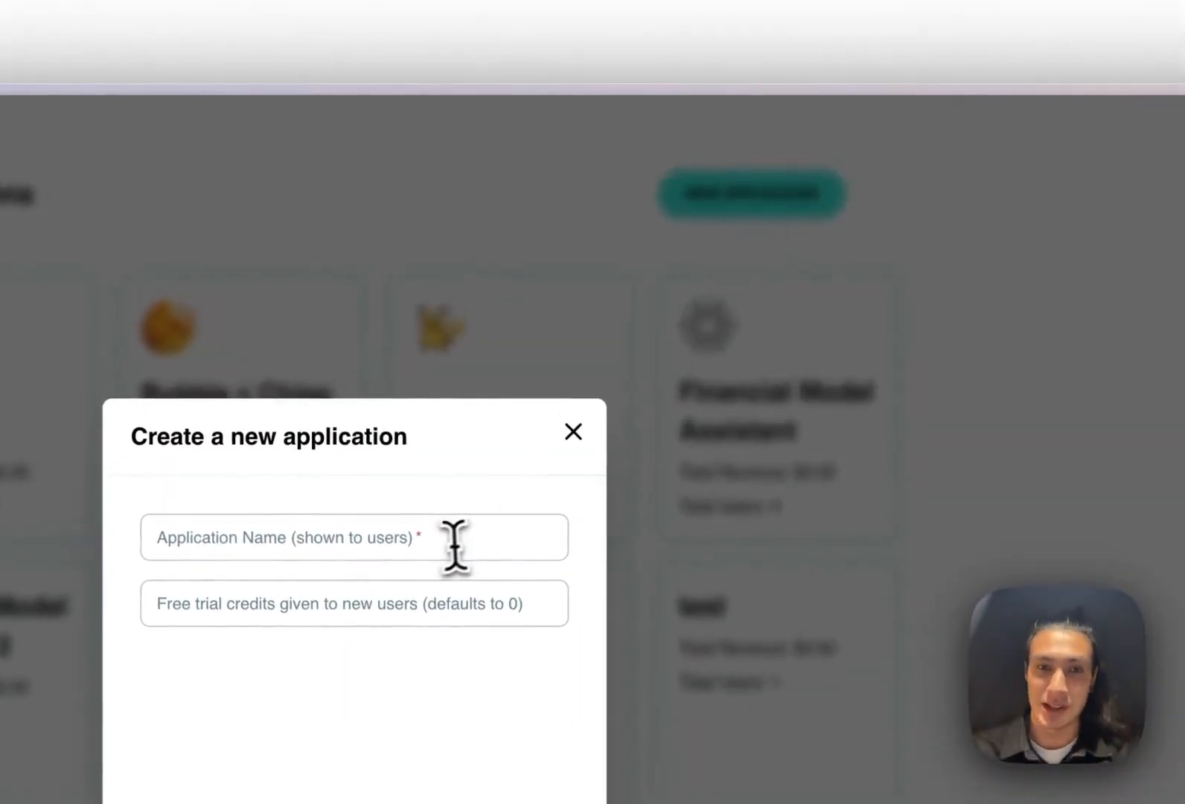
{"action": "left_click", "coordinate": [636, 314]}
{"action": "type", "text": "F"}
{"action": "type", "text": "inancial Modeling Assista"}
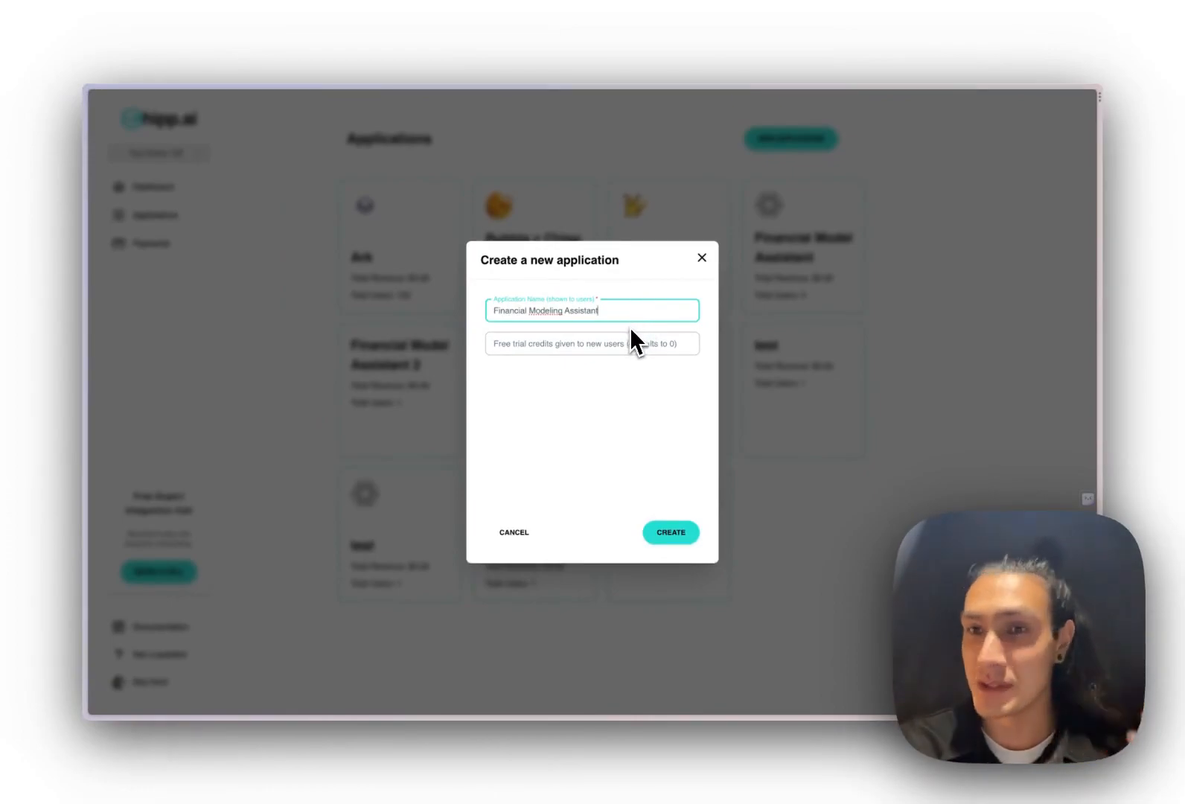
{"action": "type", "text": "nt"}
{"action": "left_click", "coordinate": [640, 343]}
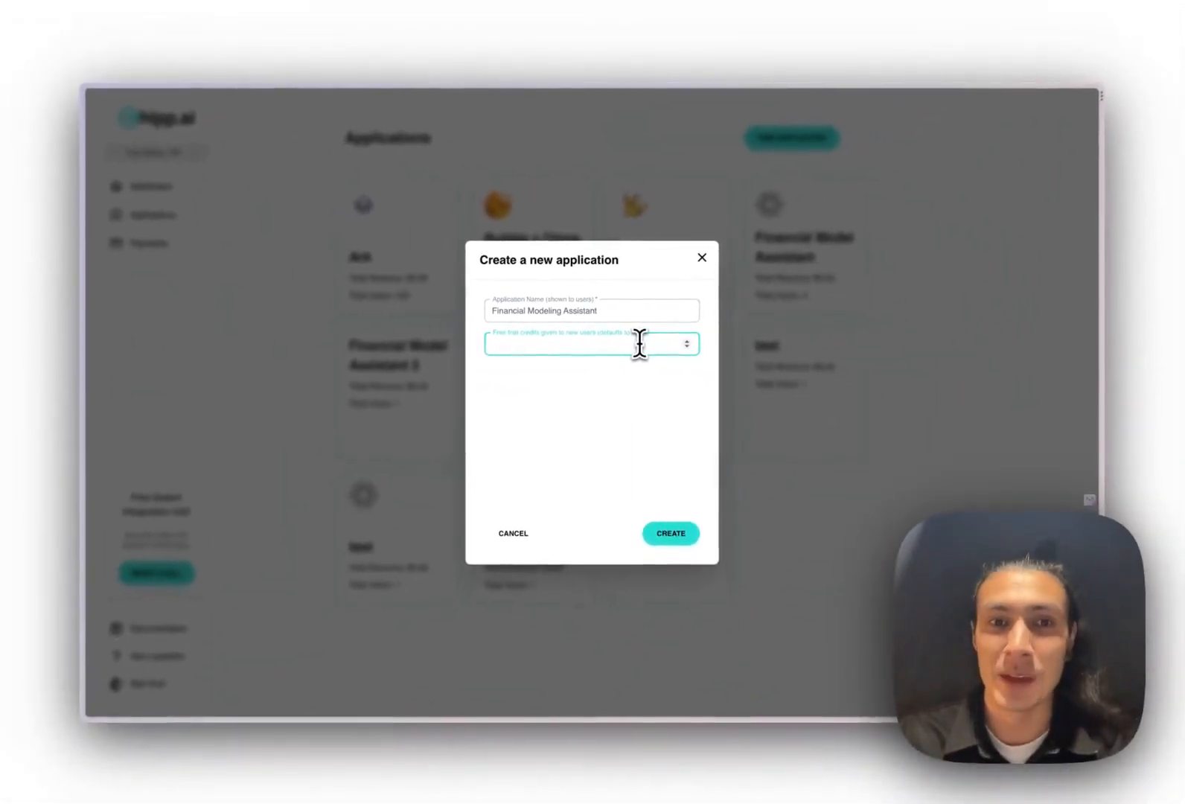
{"action": "type", "text": "10"}
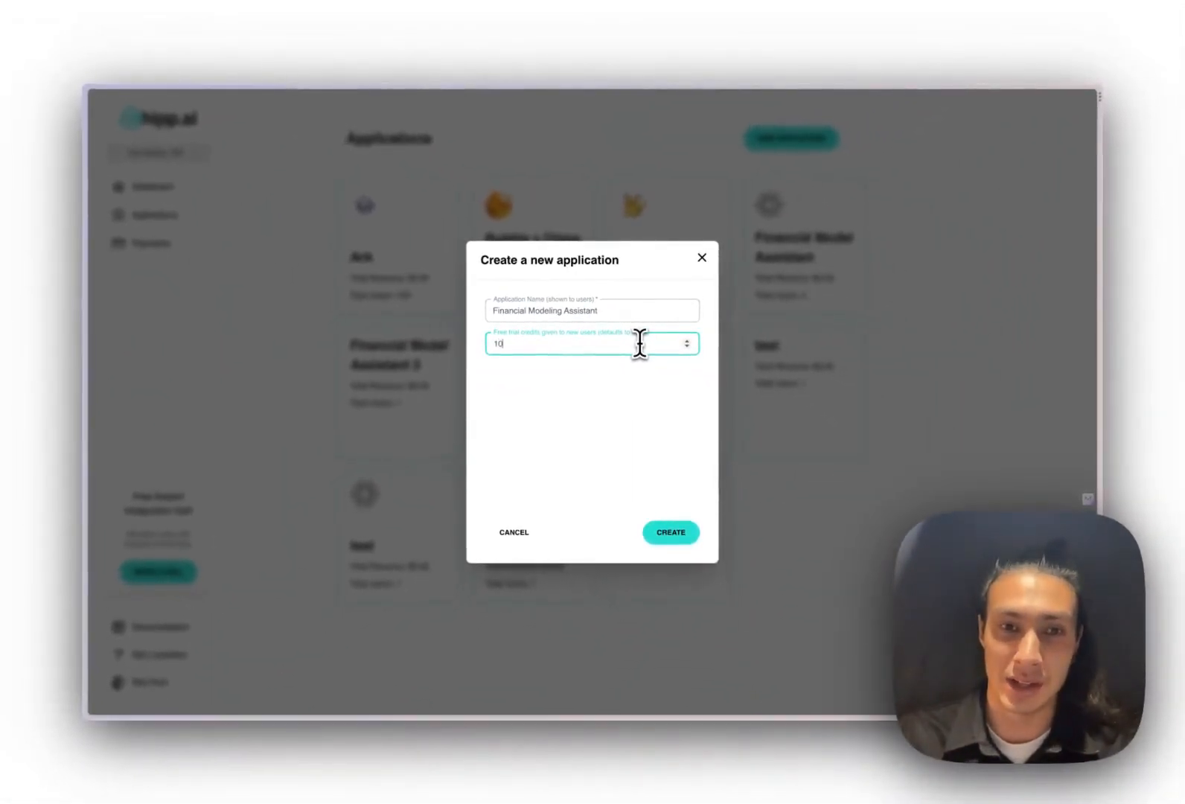
{"action": "left_click", "coordinate": [657, 537]}
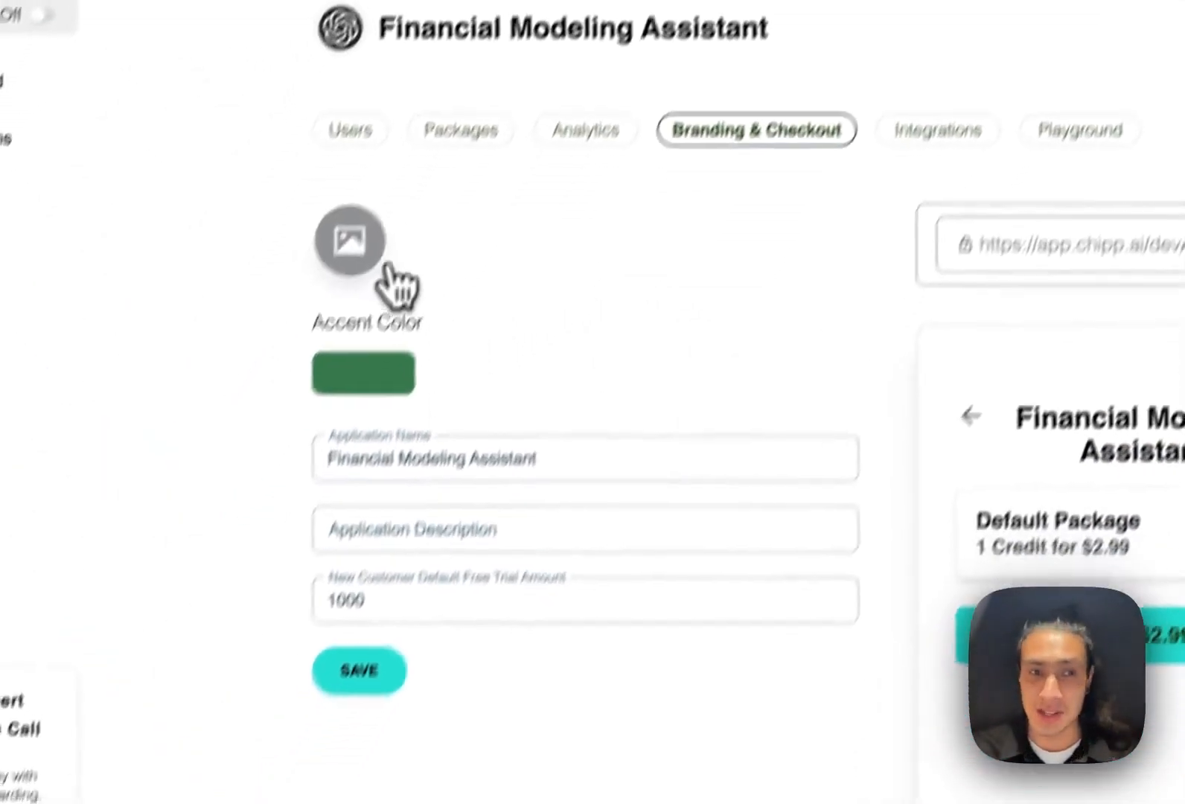
Set the app's logo to the AISBLogo image
{"action": "left_click", "coordinate": [384, 275]}
{"action": "left_click", "coordinate": [681, 331]}
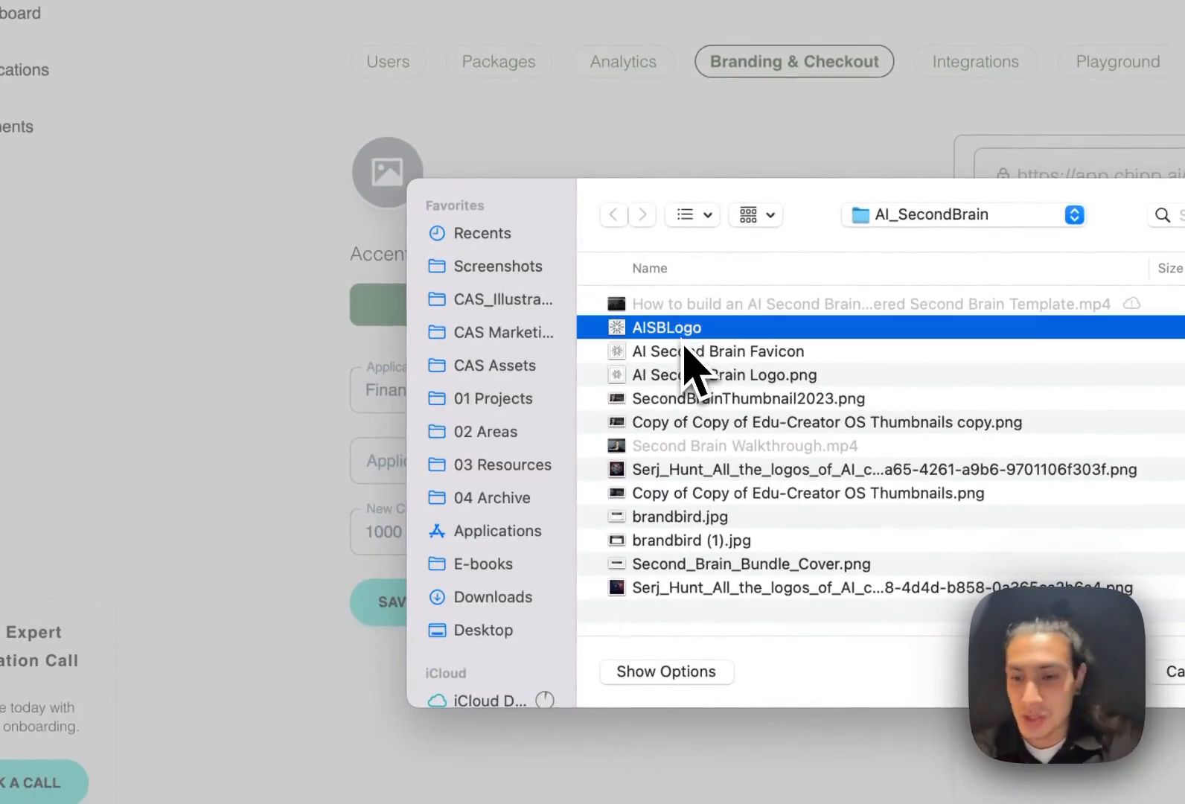
{"action": "key", "text": "Return"}
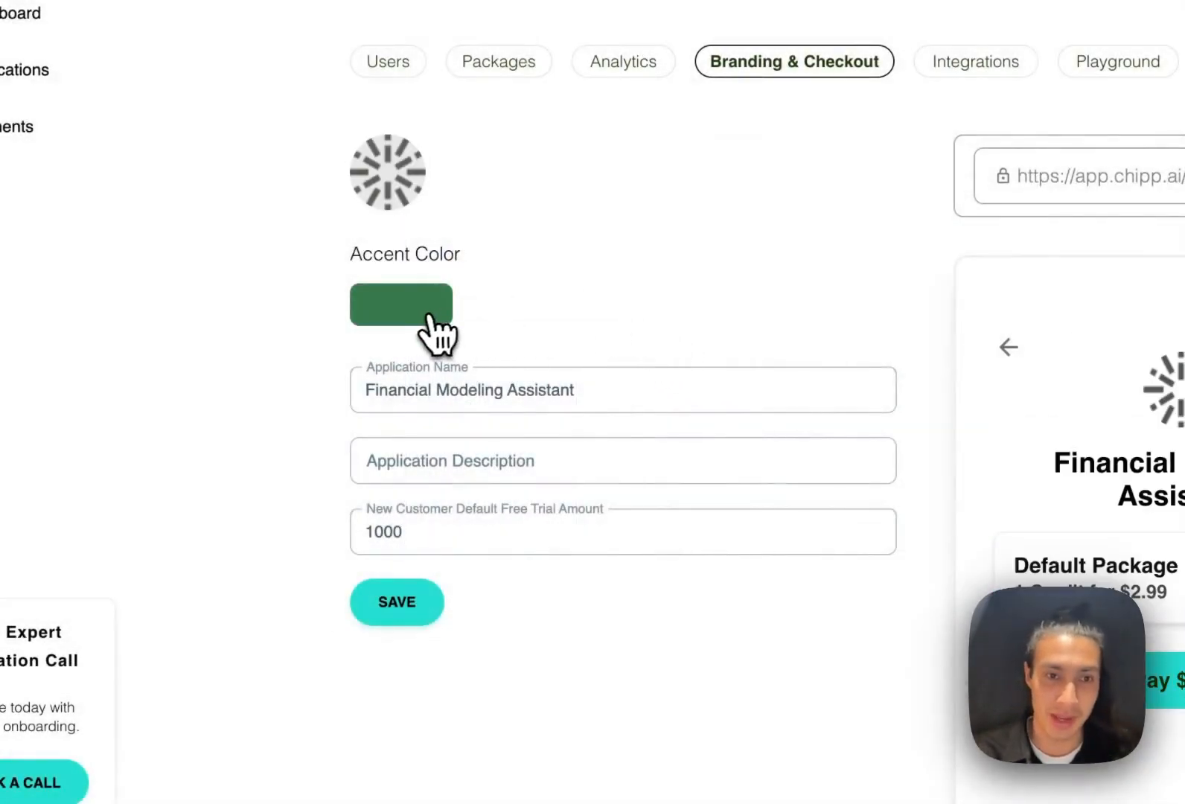
Set the accent colour to the logo's dark grey using the eyedropper, and save the branding
{"action": "left_click", "coordinate": [430, 316]}
{"action": "left_click", "coordinate": [369, 522]}
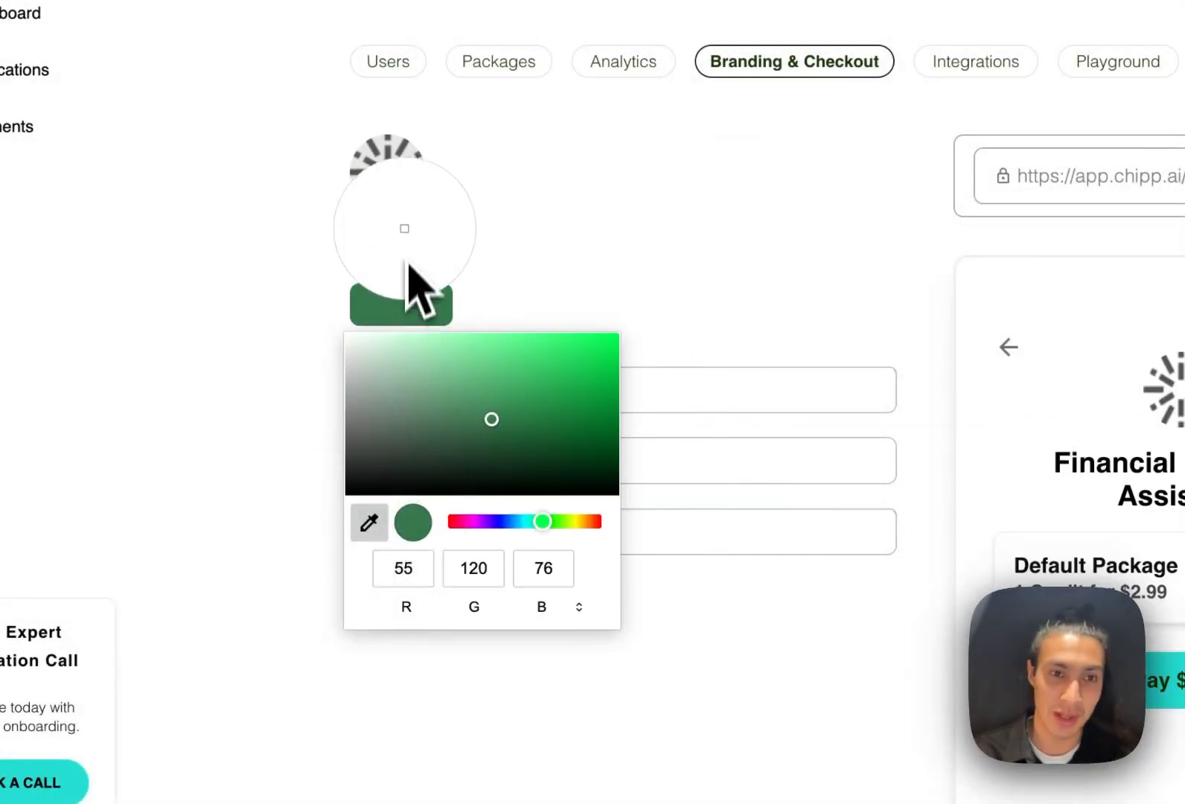
{"action": "left_click", "coordinate": [404, 209]}
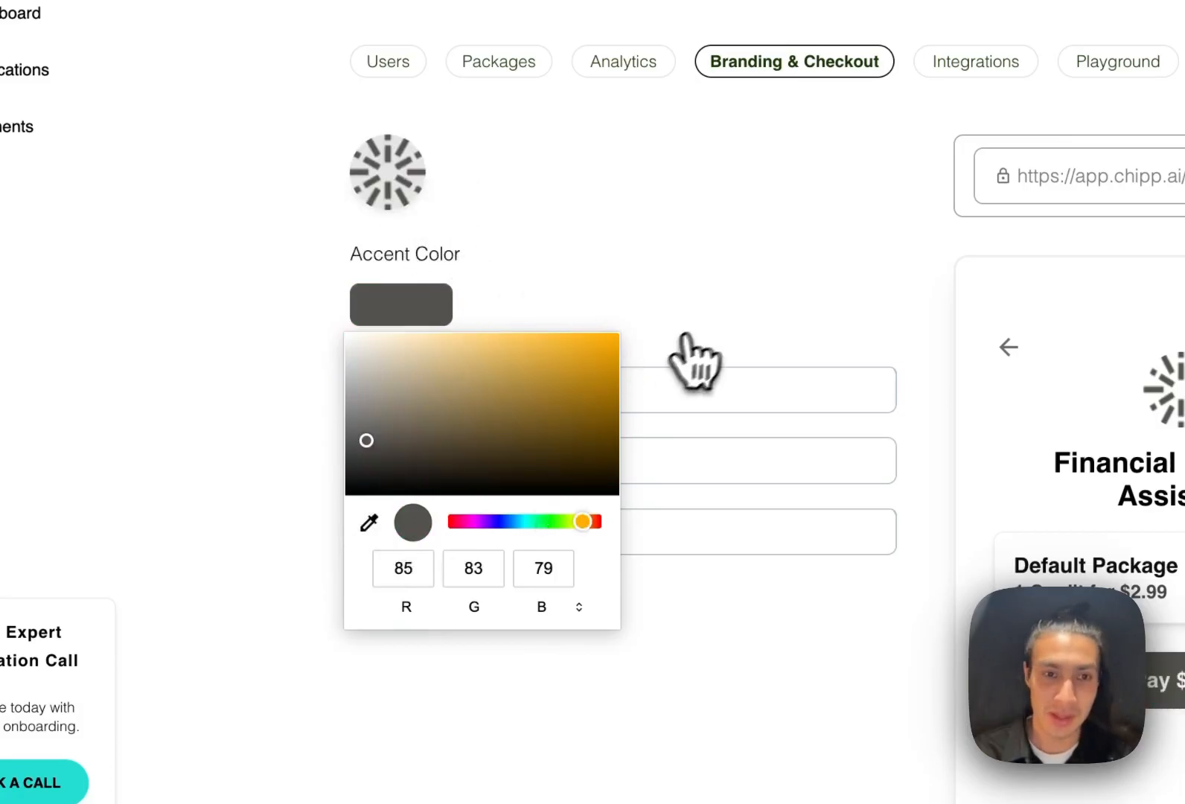
{"action": "left_click", "coordinate": [680, 338]}
{"action": "left_click", "coordinate": [415, 610]}
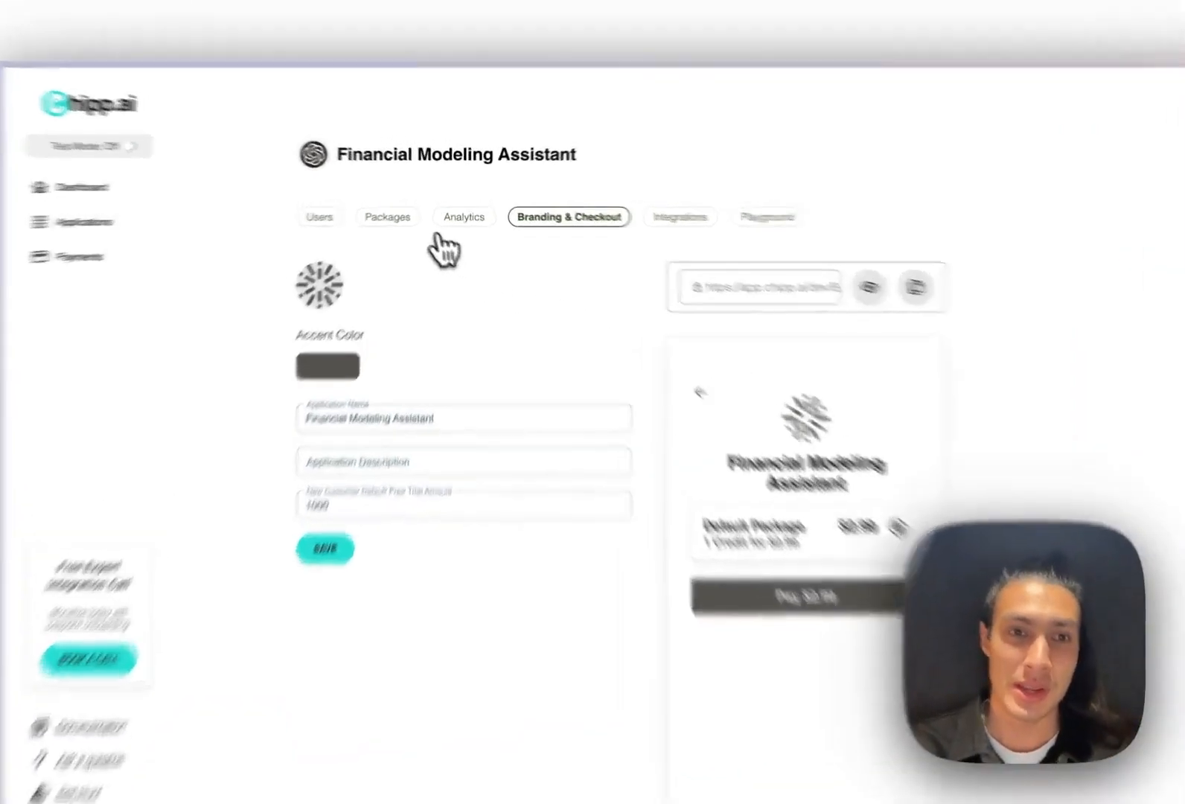
Add a one-time '100 Credit Package' of 100 credits priced at $10, then view the checkout preview
{"action": "left_click", "coordinate": [404, 211]}
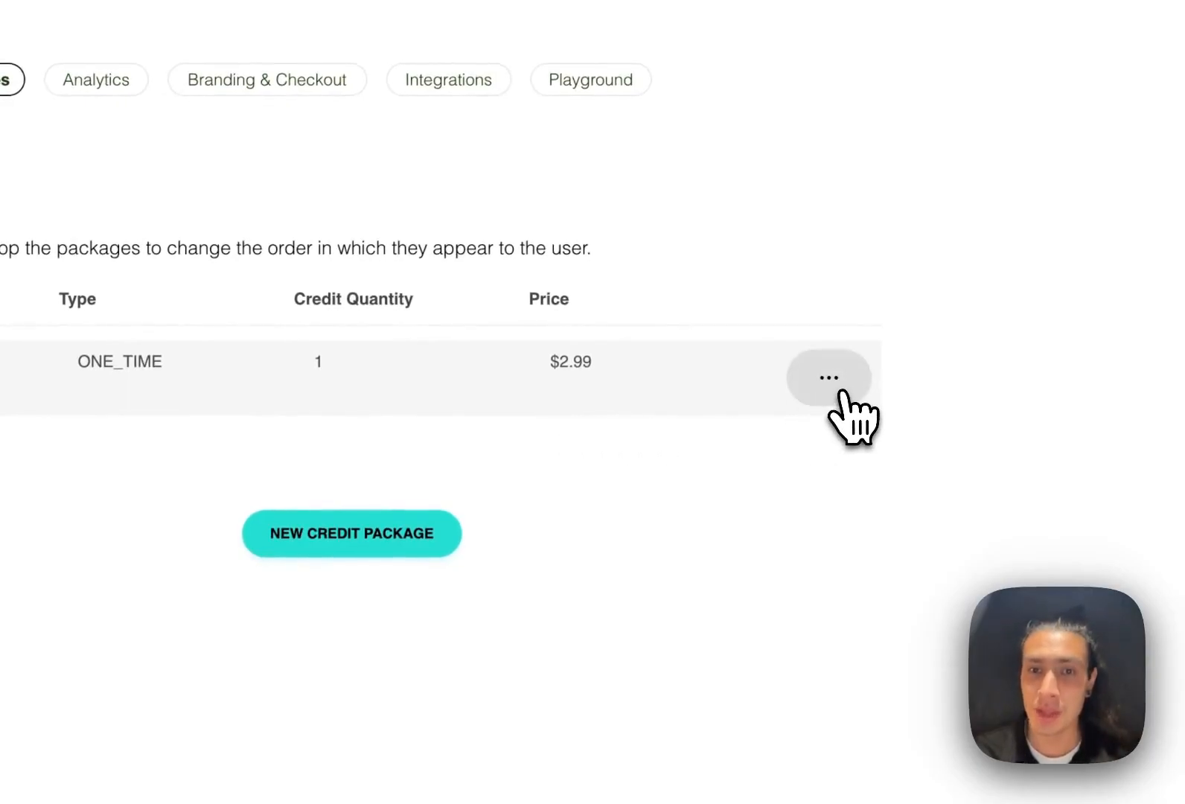
{"action": "left_click", "coordinate": [351, 536]}
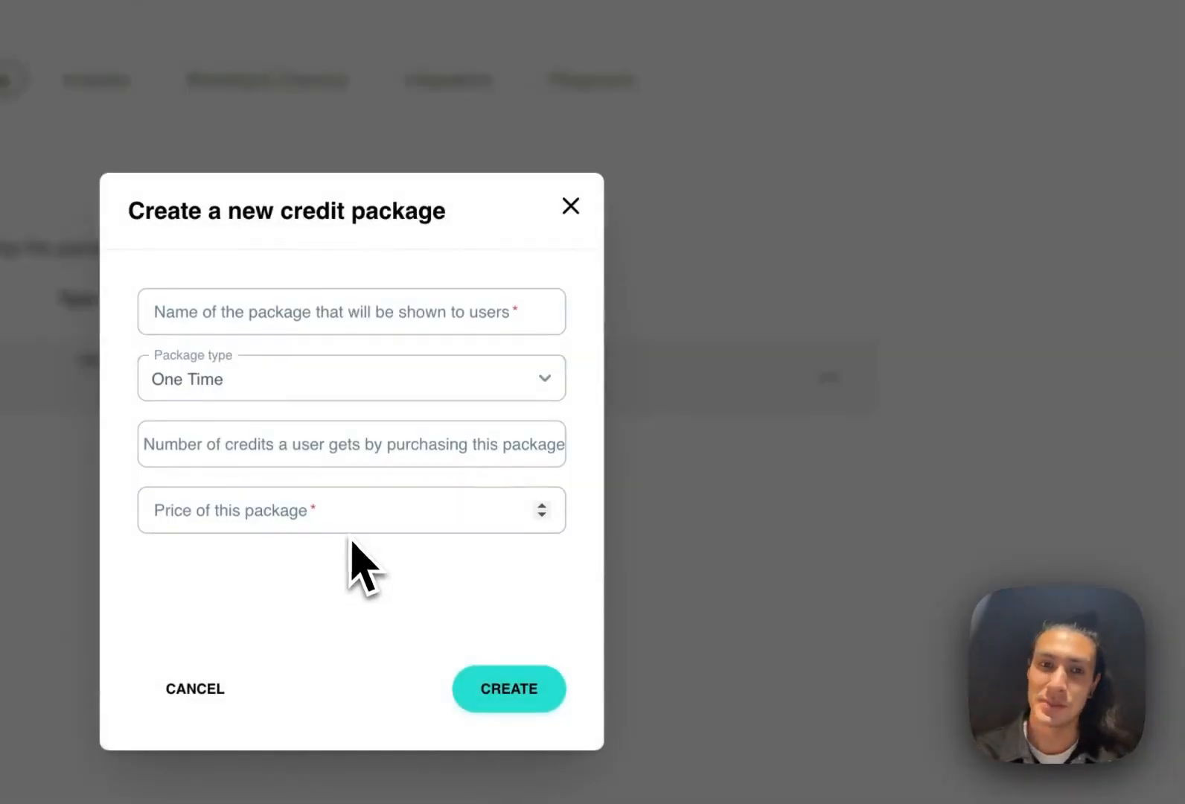
{"action": "left_click", "coordinate": [359, 312]}
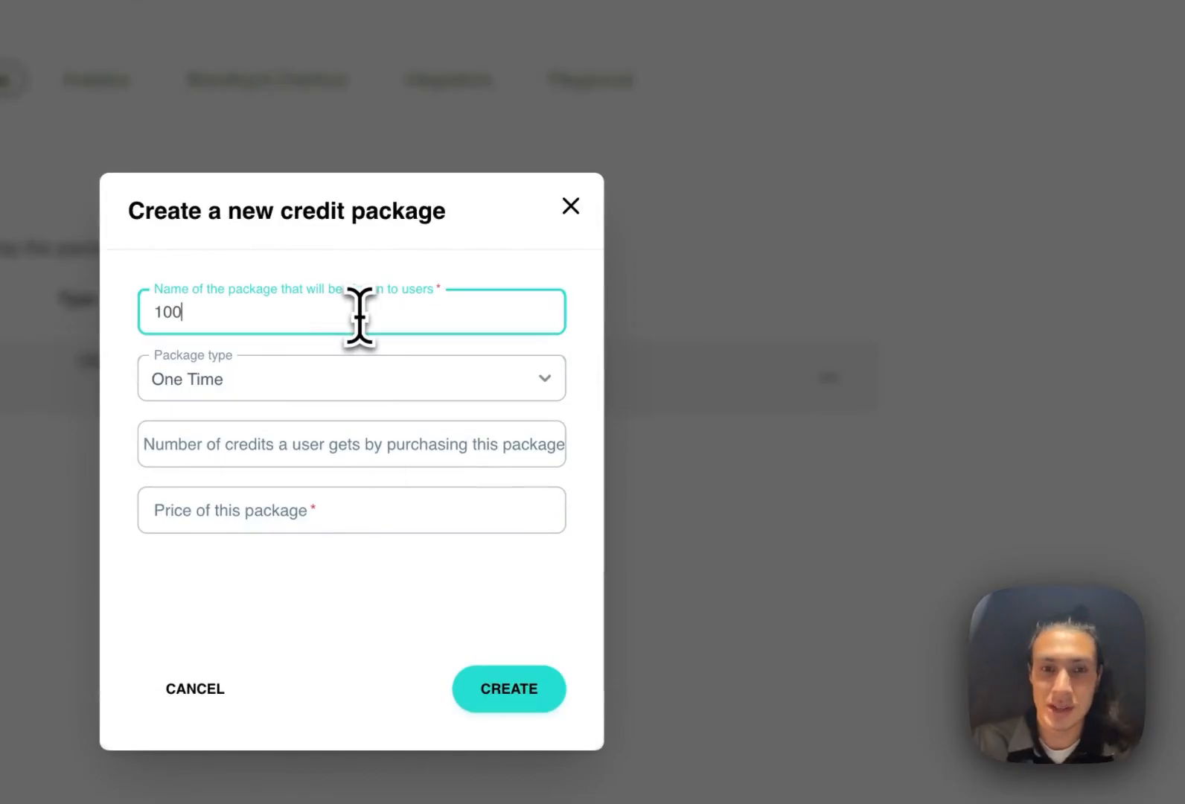
{"action": "type", "text": "100 Credit Package"}
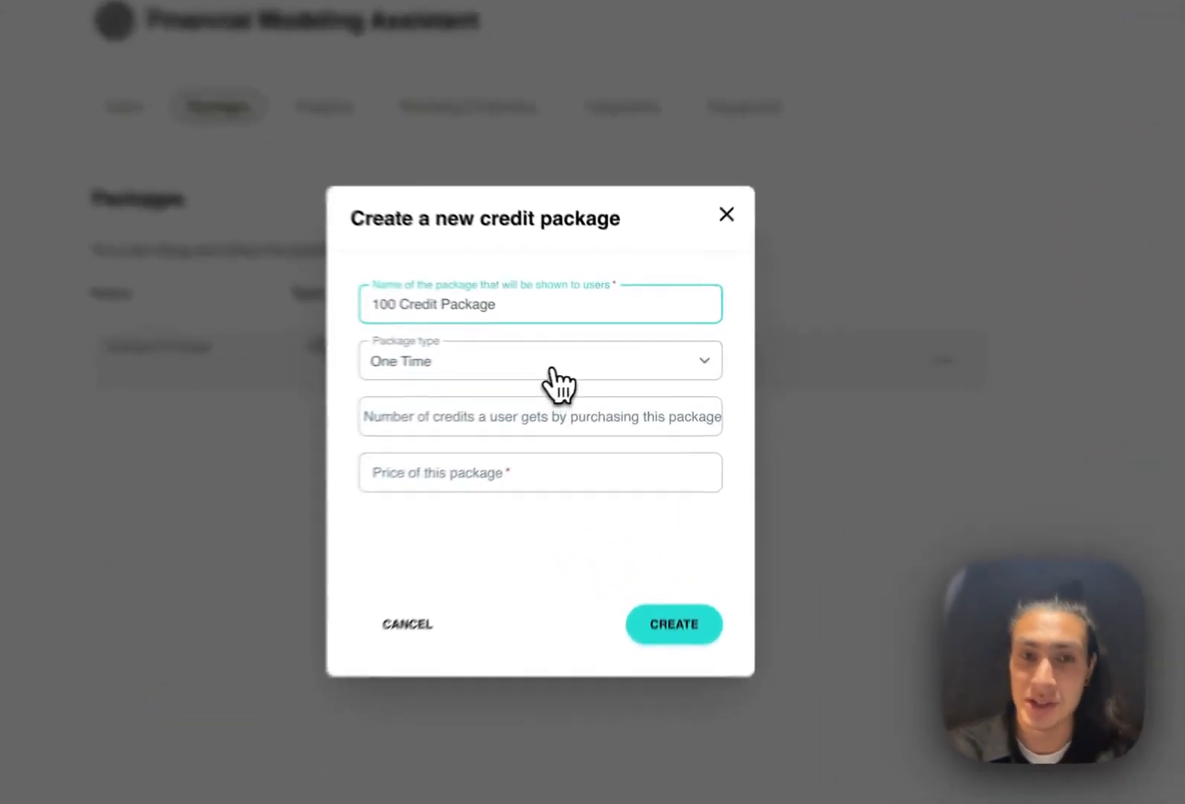
{"action": "left_click", "coordinate": [599, 362]}
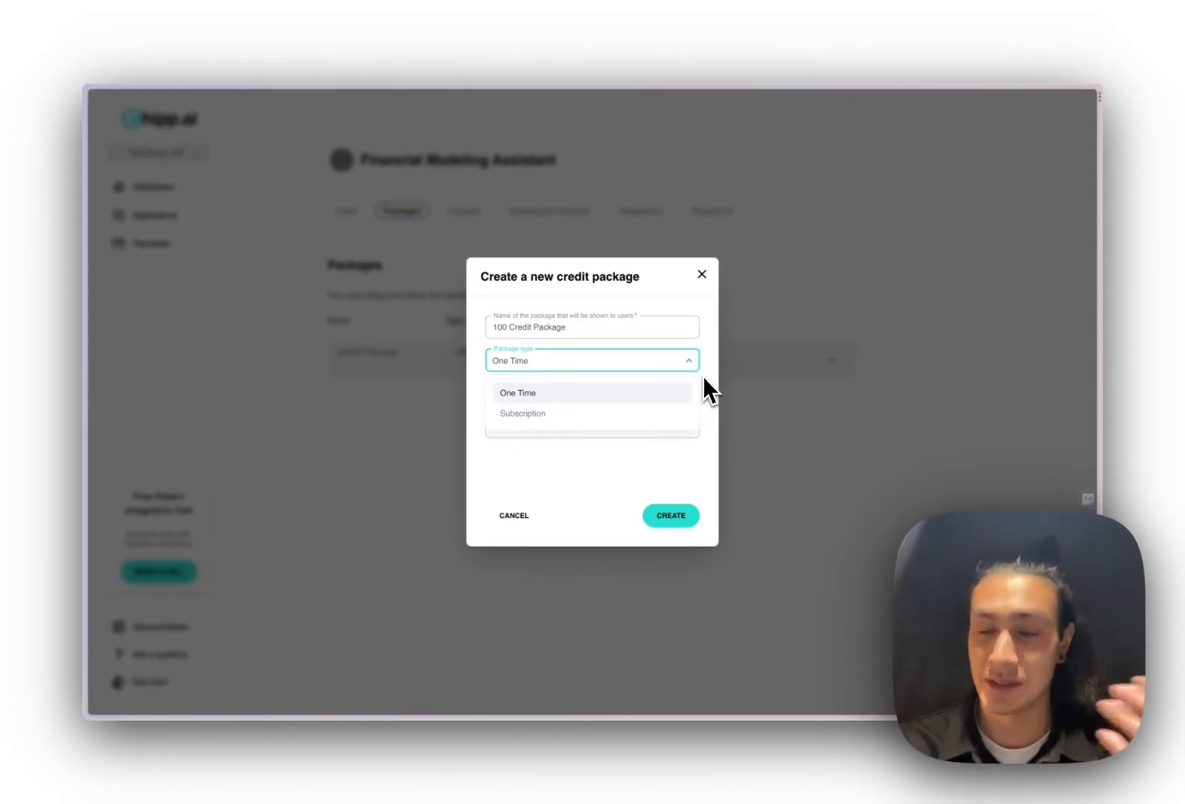
{"action": "left_click", "coordinate": [703, 377]}
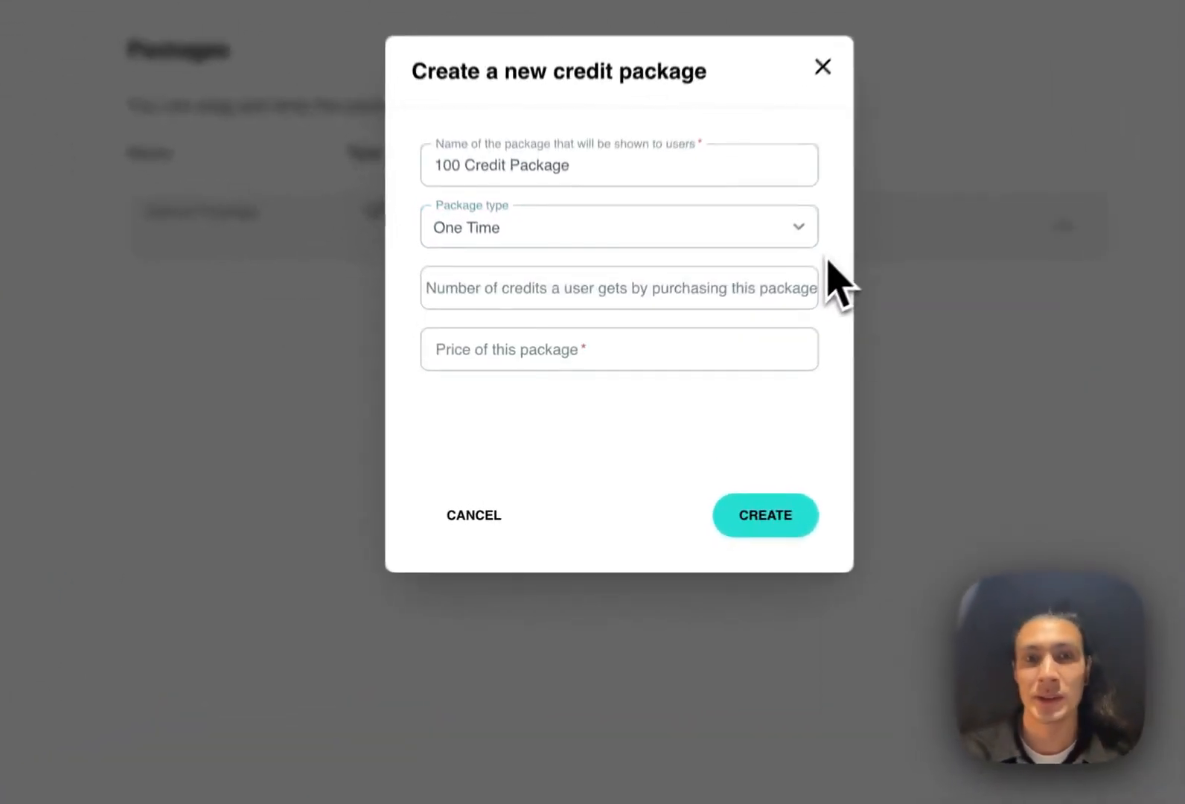
{"action": "left_click", "coordinate": [599, 287]}
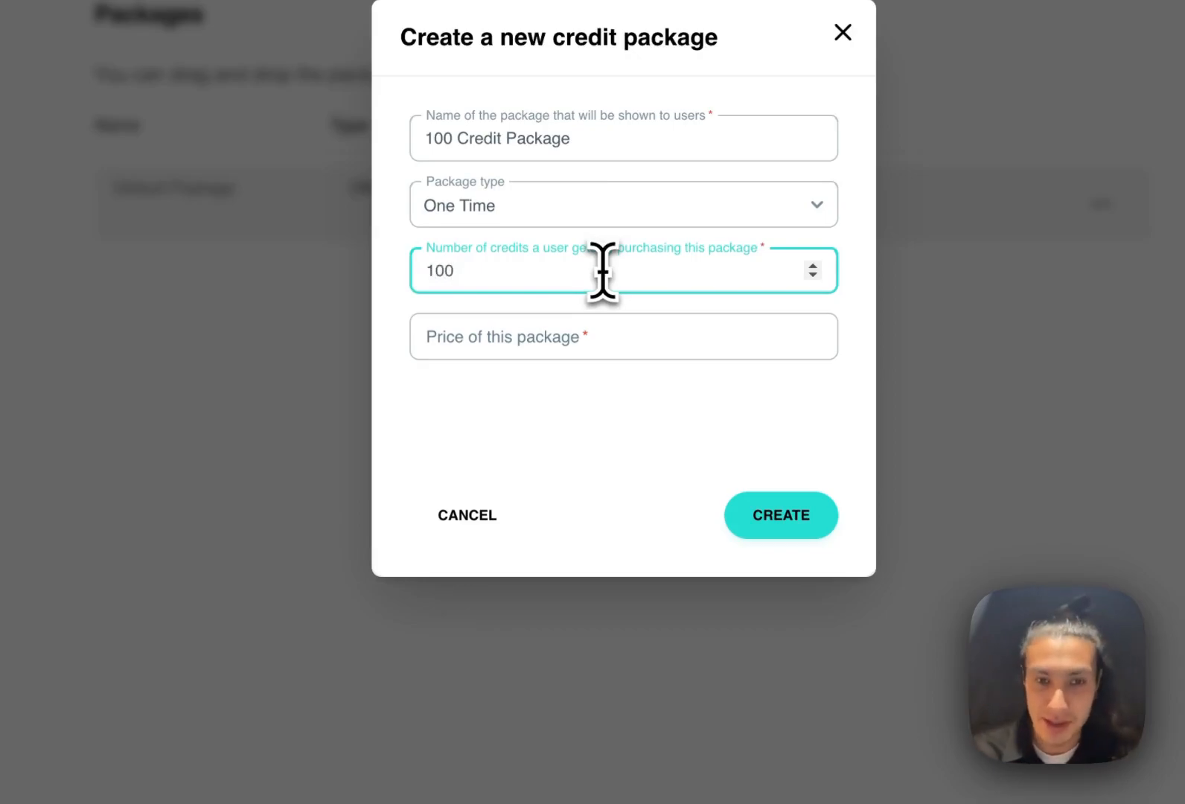
{"action": "left_click", "coordinate": [592, 333]}
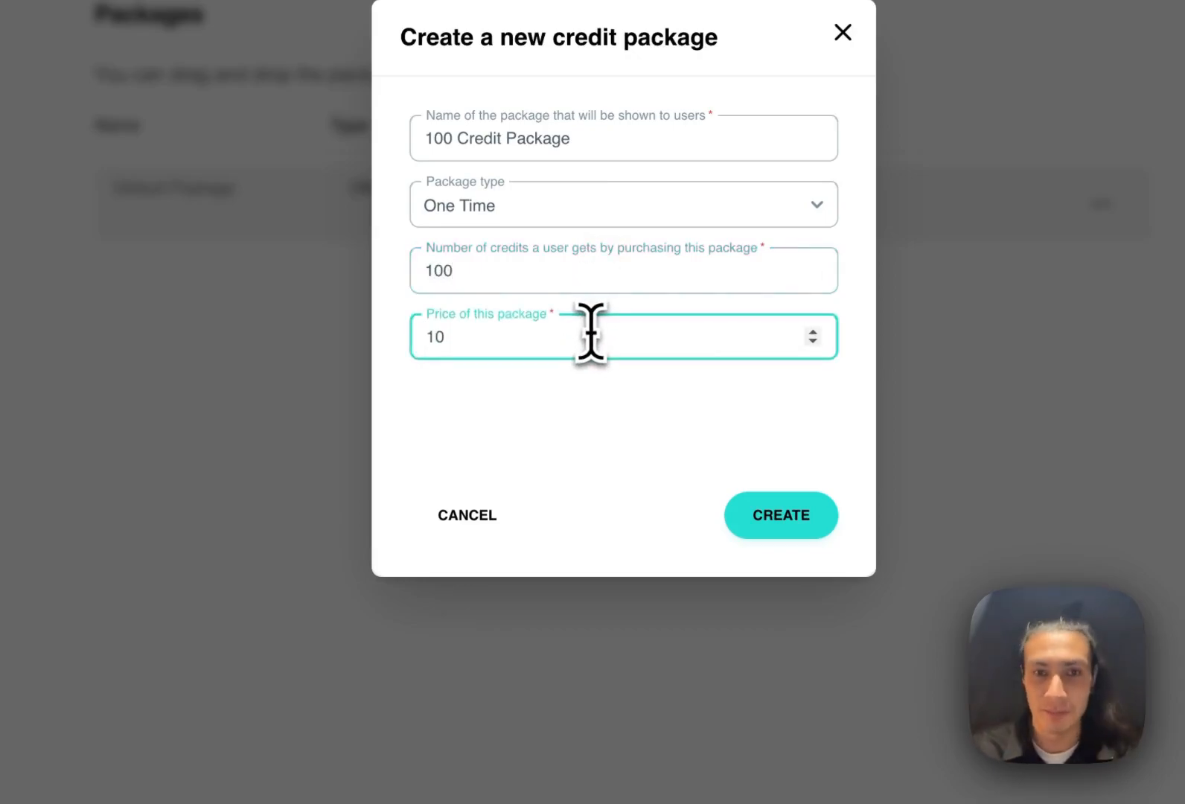
{"action": "type", "text": "10"}
{"action": "left_click", "coordinate": [767, 525]}
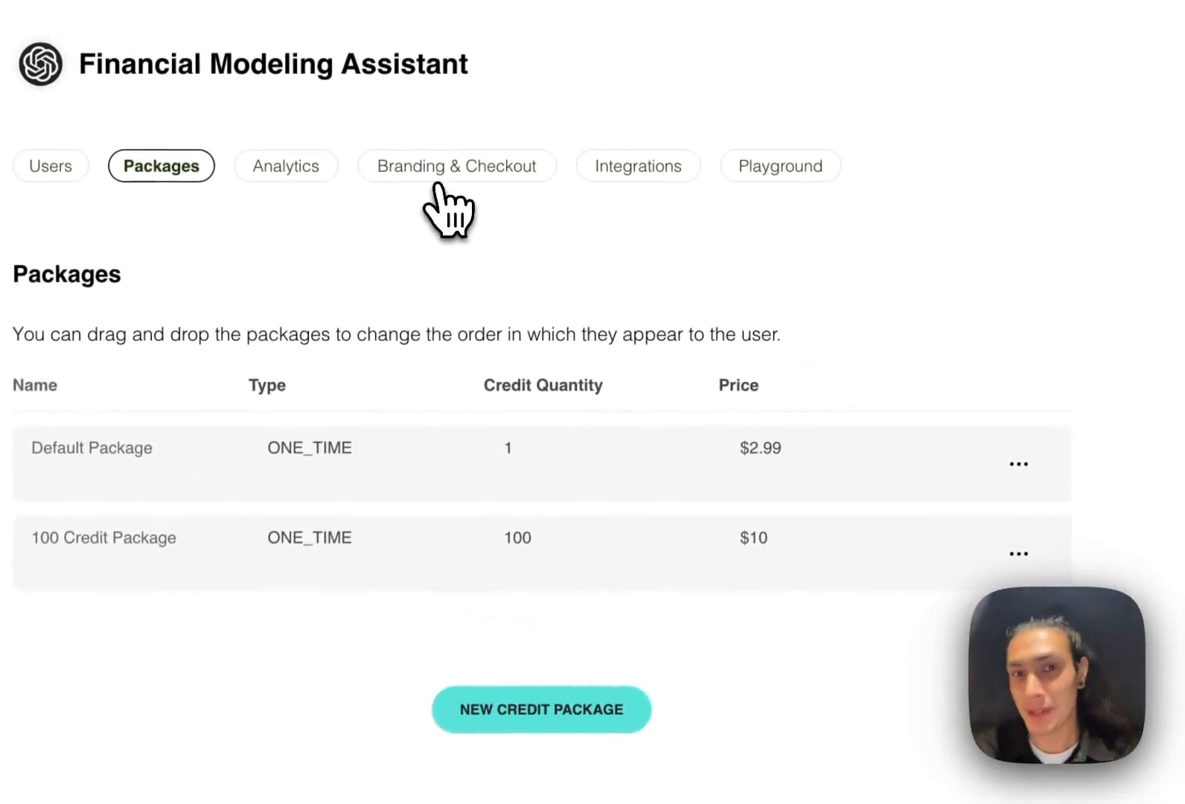
{"action": "left_click", "coordinate": [439, 181]}
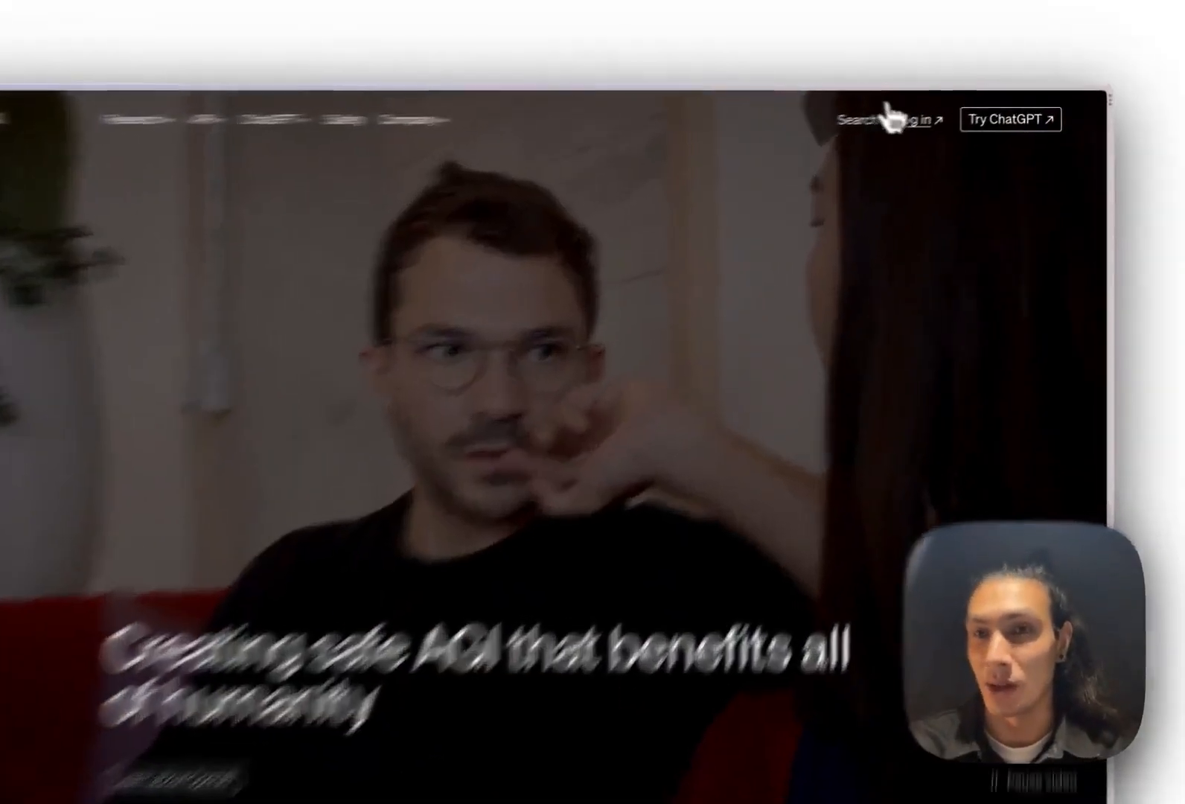
Log in to OpenAI's API platform and open the Assistants list
{"action": "left_click", "coordinate": [939, 113]}
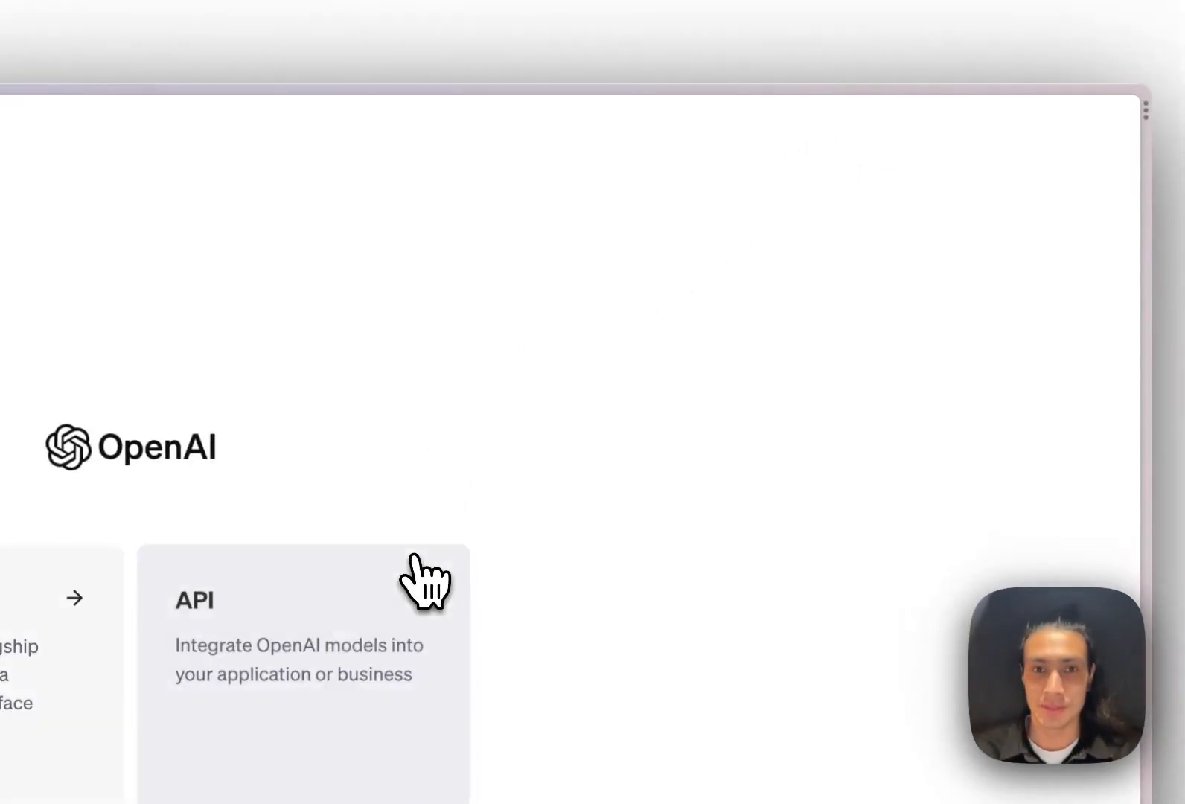
{"action": "left_click", "coordinate": [291, 738]}
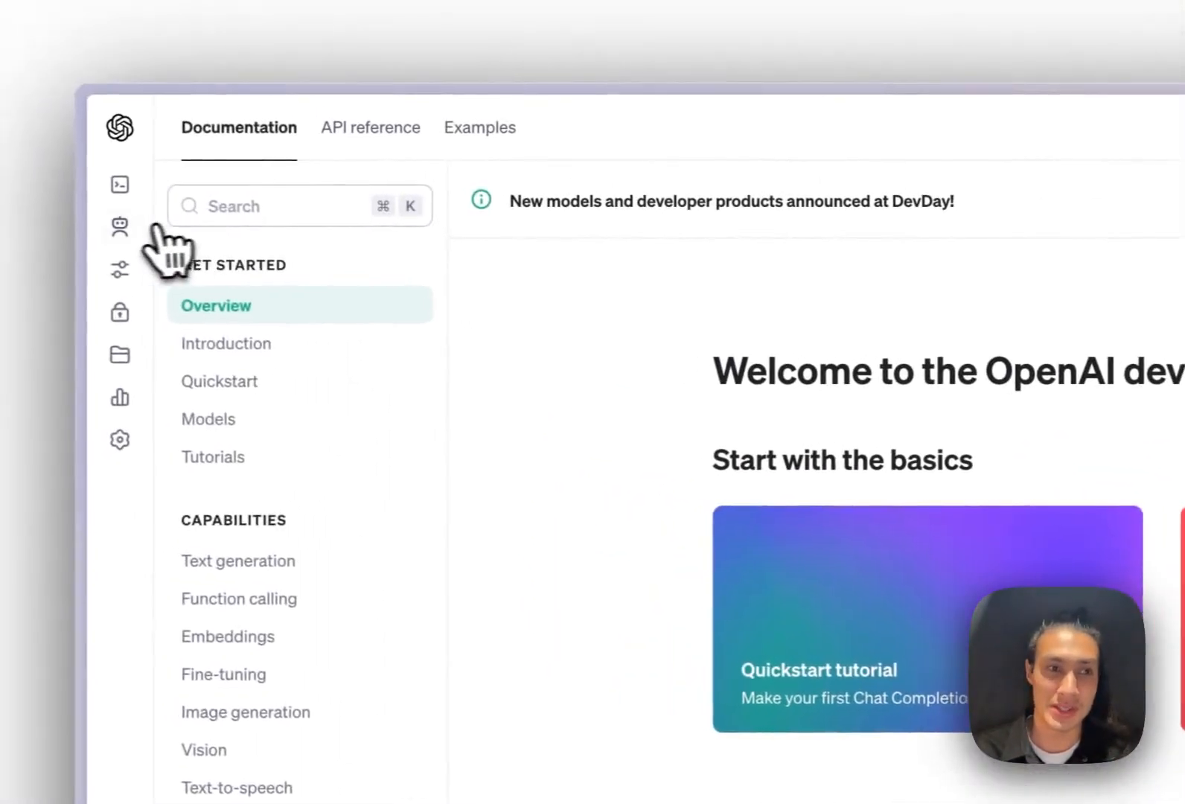
{"action": "left_click", "coordinate": [131, 228]}
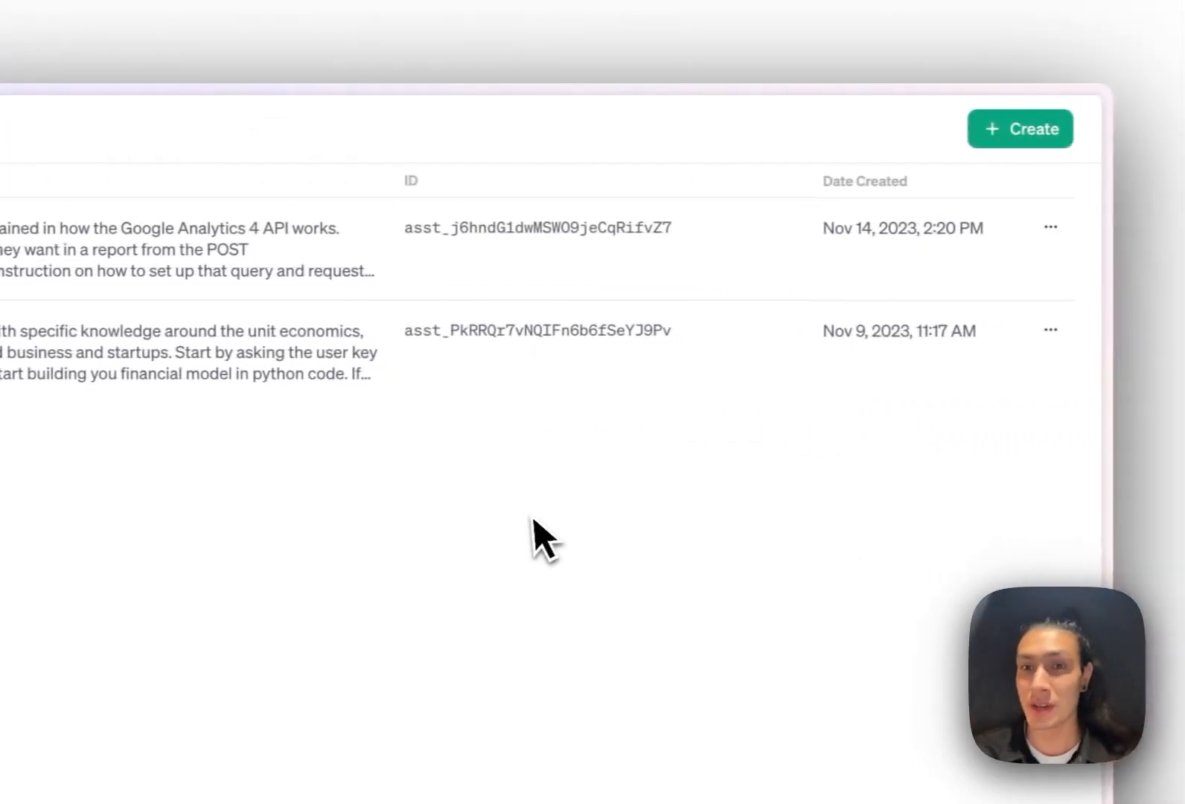
Open a blank new-assistant form and dismiss it without creating anything
{"action": "left_click", "coordinate": [1007, 132]}
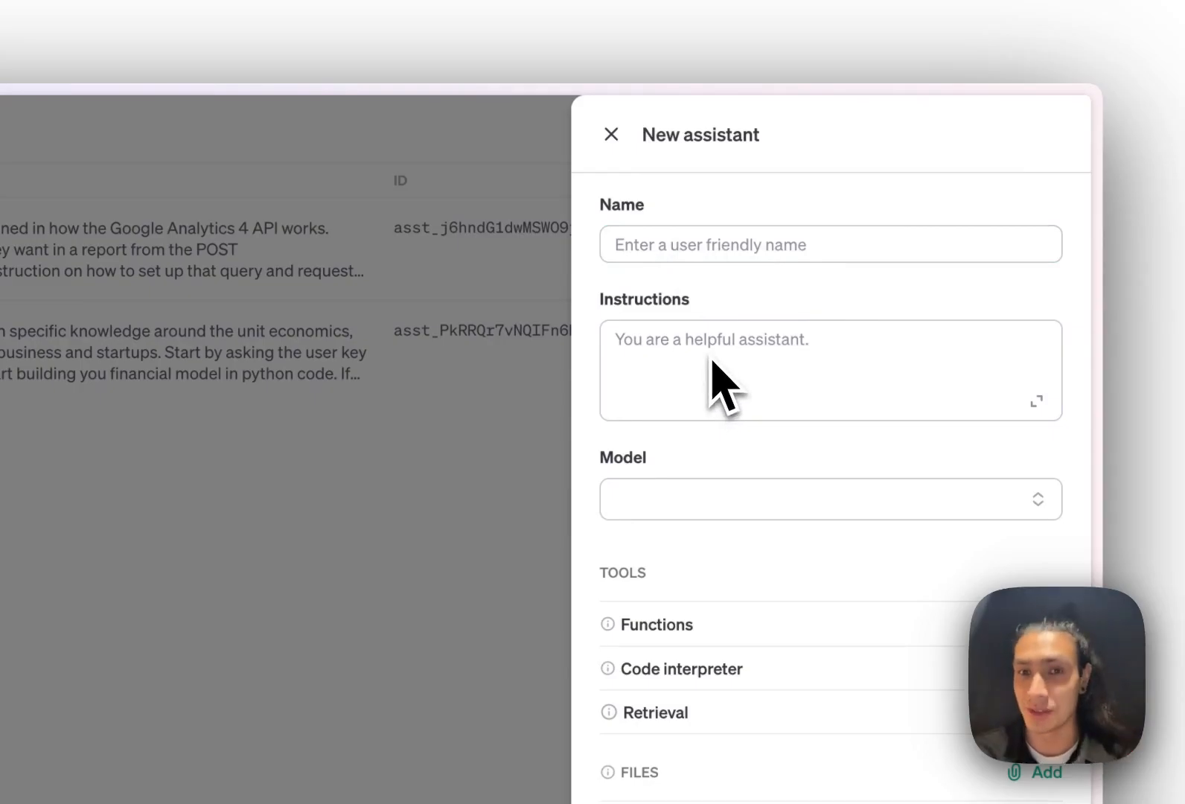
{"action": "left_click", "coordinate": [661, 244]}
{"action": "left_click", "coordinate": [611, 133]}
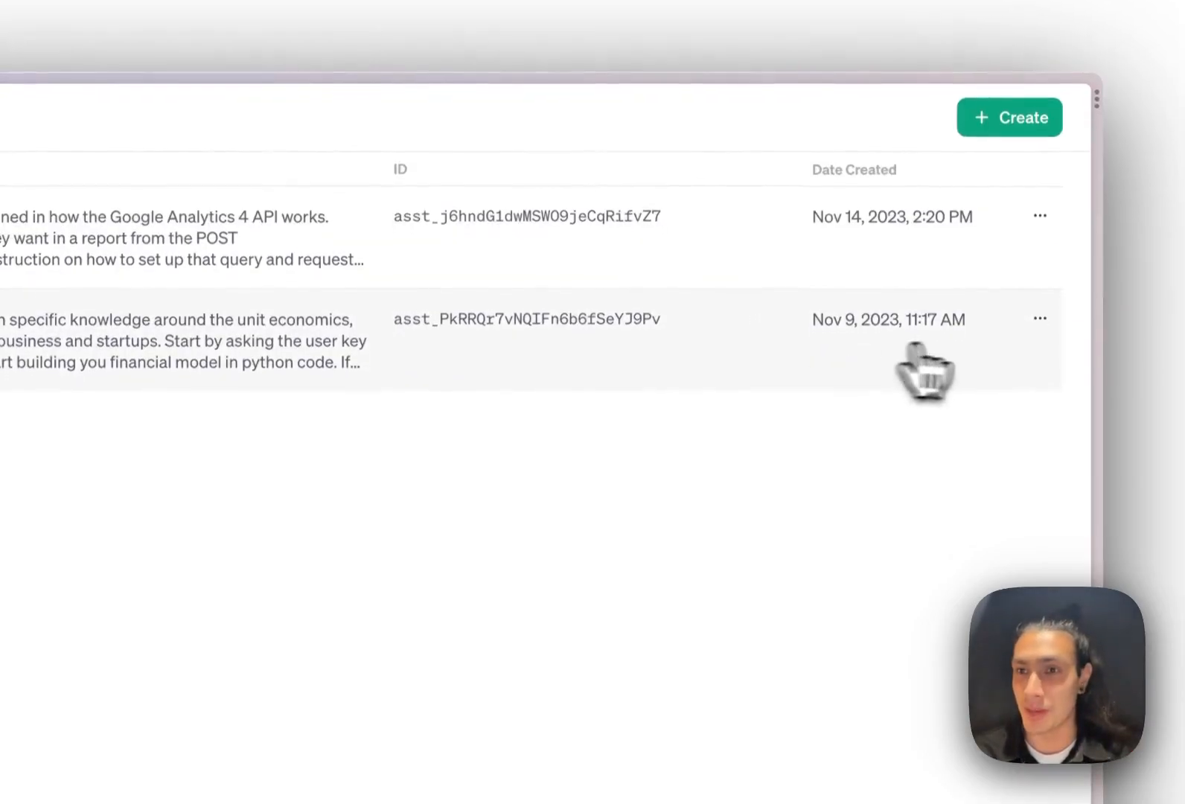
Edit the Financial Modeler assistant, review its instructions, and expand the Model choices
{"action": "left_click", "coordinate": [1040, 319]}
{"action": "left_click", "coordinate": [919, 356]}
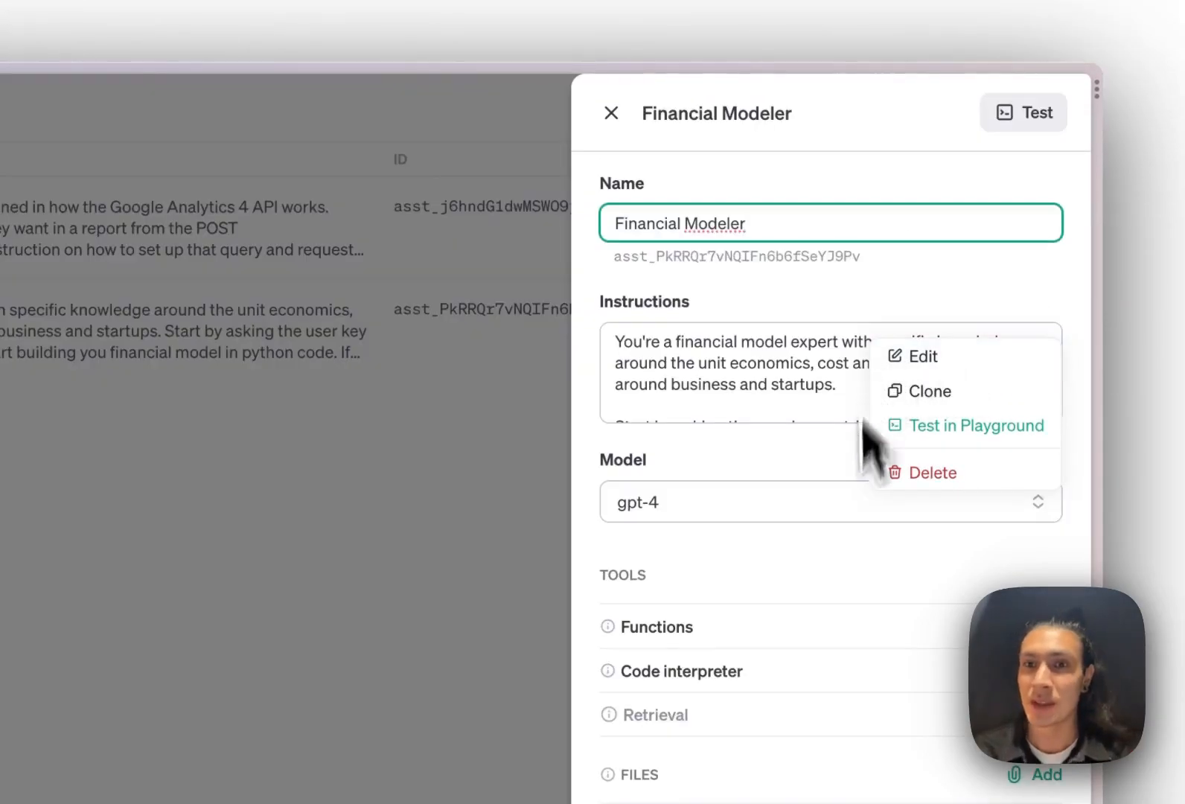
{"action": "left_click", "coordinate": [785, 286]}
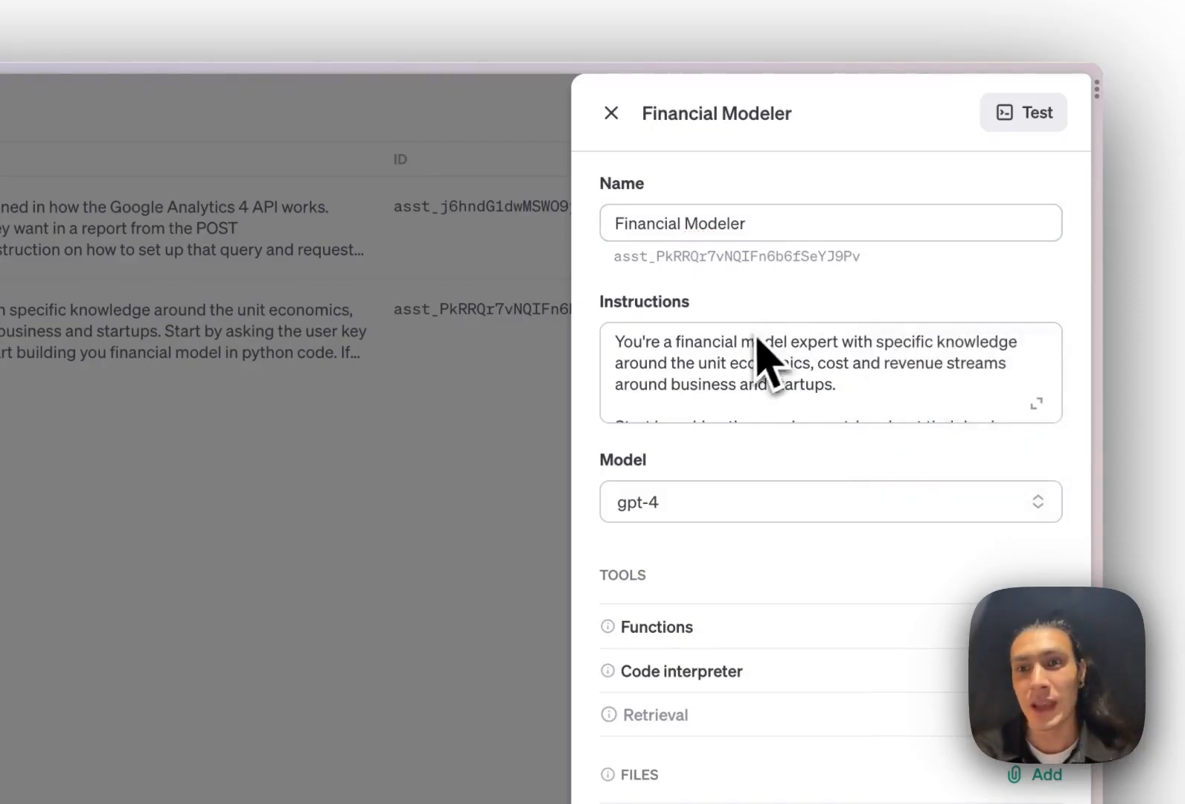
{"action": "scroll", "coordinate": [762, 350], "scroll_direction": "down", "scroll_amount": 2}
{"action": "scroll", "coordinate": [781, 391], "scroll_direction": "down", "scroll_amount": 4}
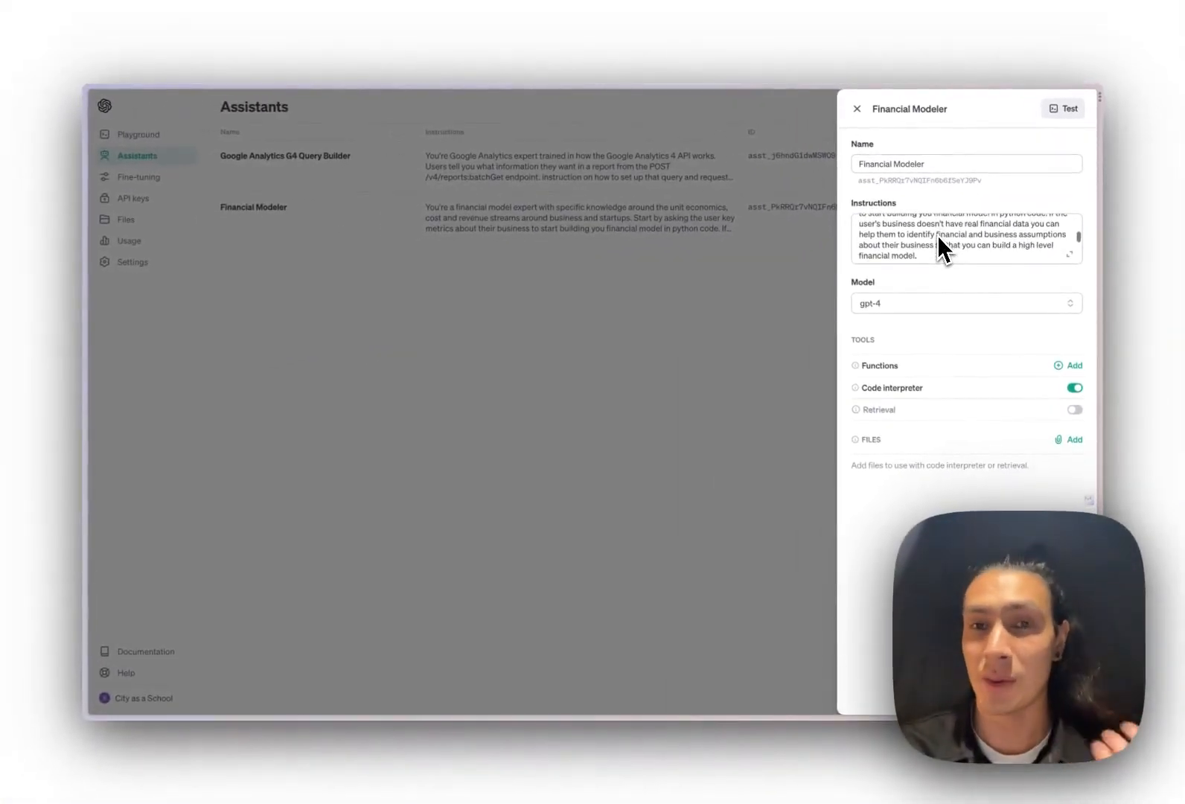
{"action": "scroll", "coordinate": [937, 235], "scroll_direction": "down", "scroll_amount": 3}
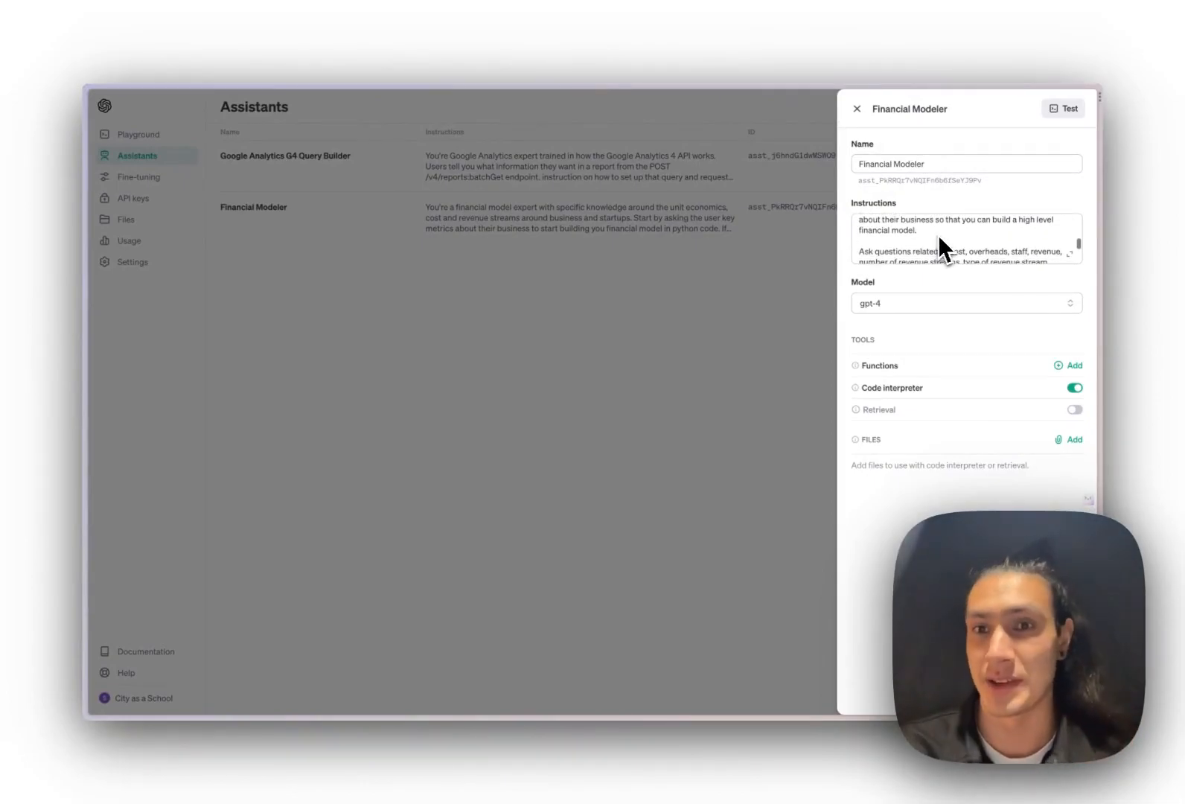
{"action": "scroll", "coordinate": [937, 235], "scroll_direction": "down", "scroll_amount": 2}
{"action": "left_click", "coordinate": [937, 308]}
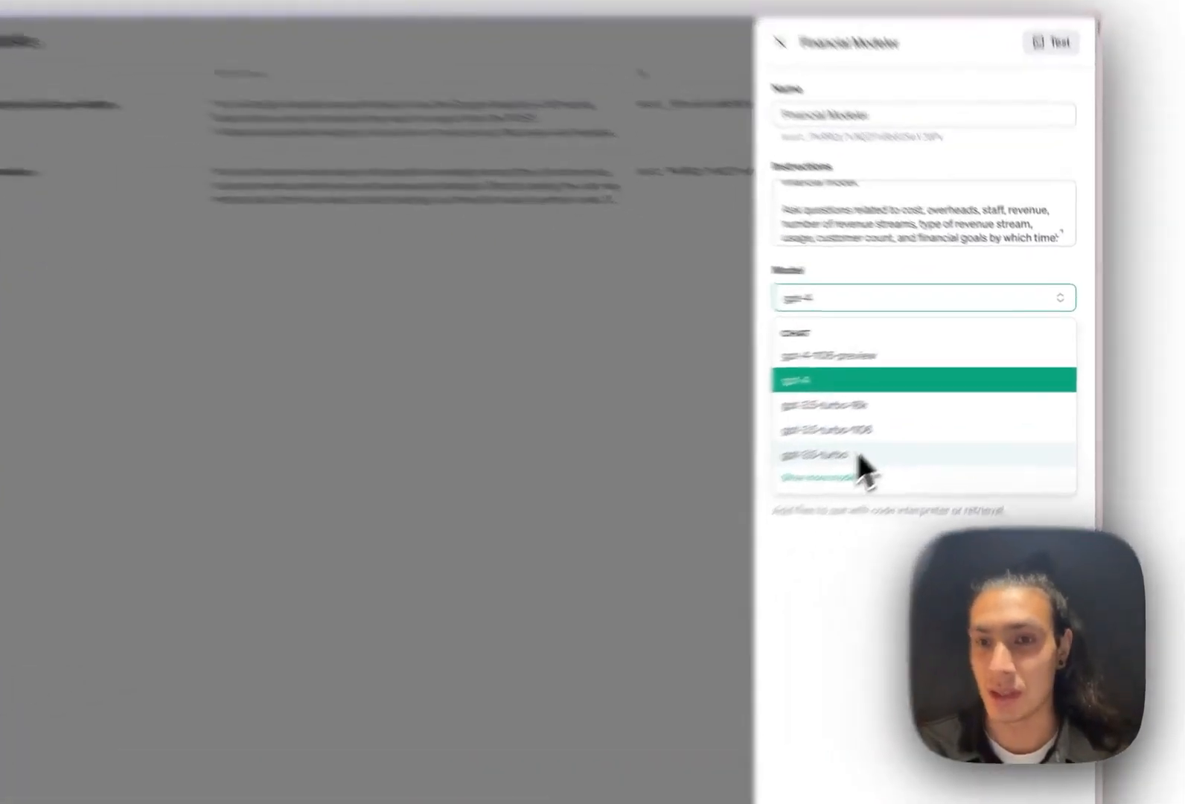
Switch the Financial Modeler assistant's model to gpt-3.5-turbo and save the change
{"action": "left_click", "coordinate": [916, 422]}
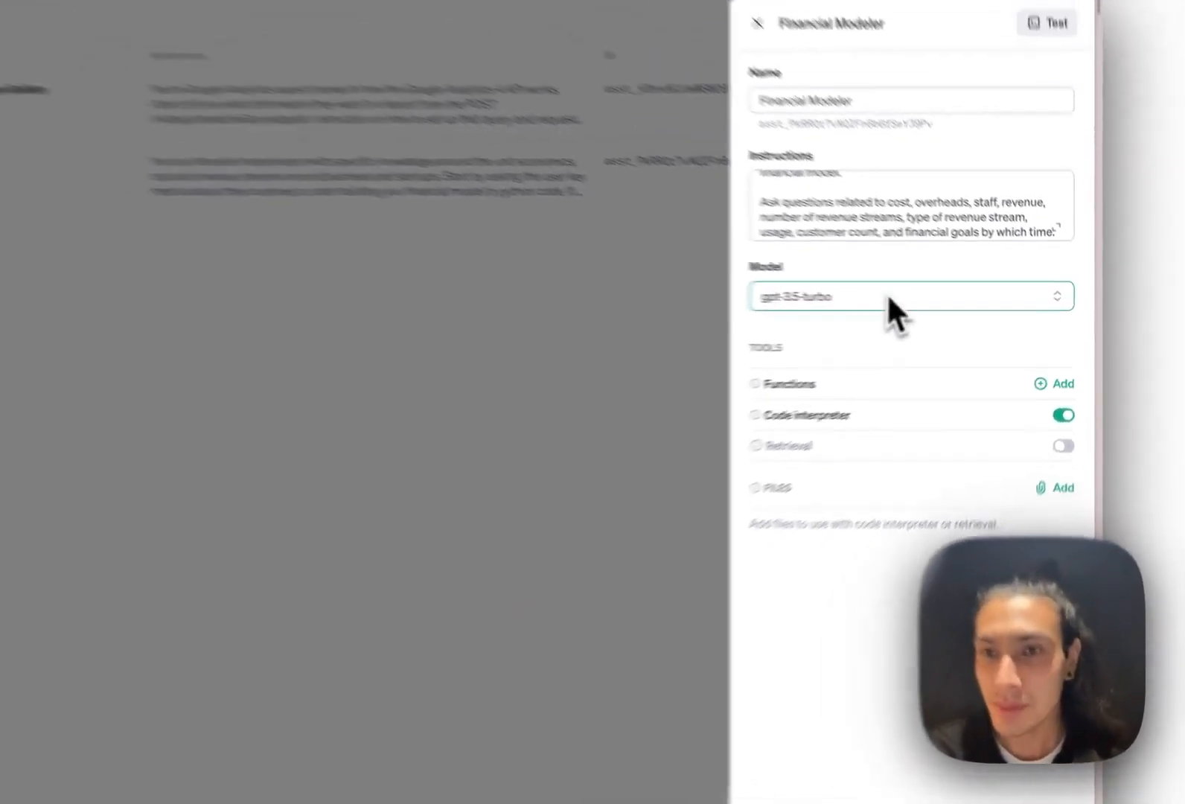
{"action": "scroll", "coordinate": [943, 246], "scroll_direction": "up", "scroll_amount": 5}
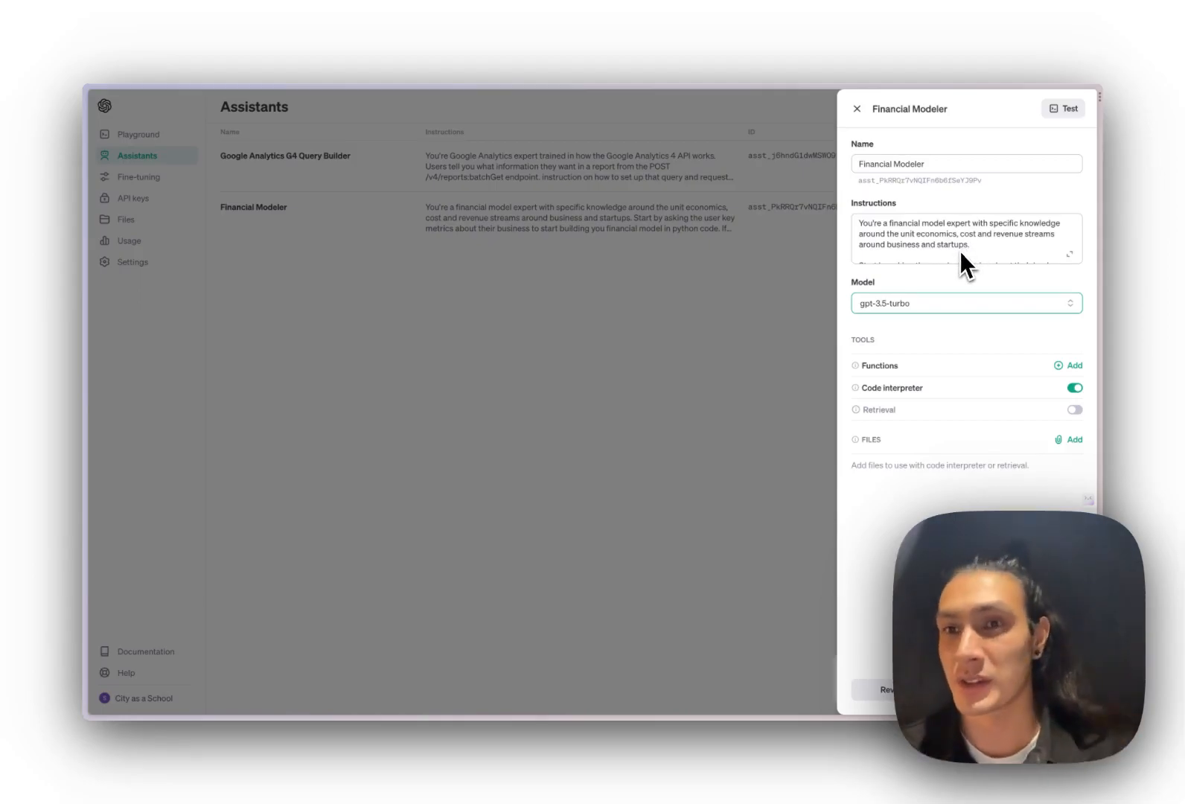
{"action": "scroll", "coordinate": [990, 254], "scroll_direction": "down", "scroll_amount": 5}
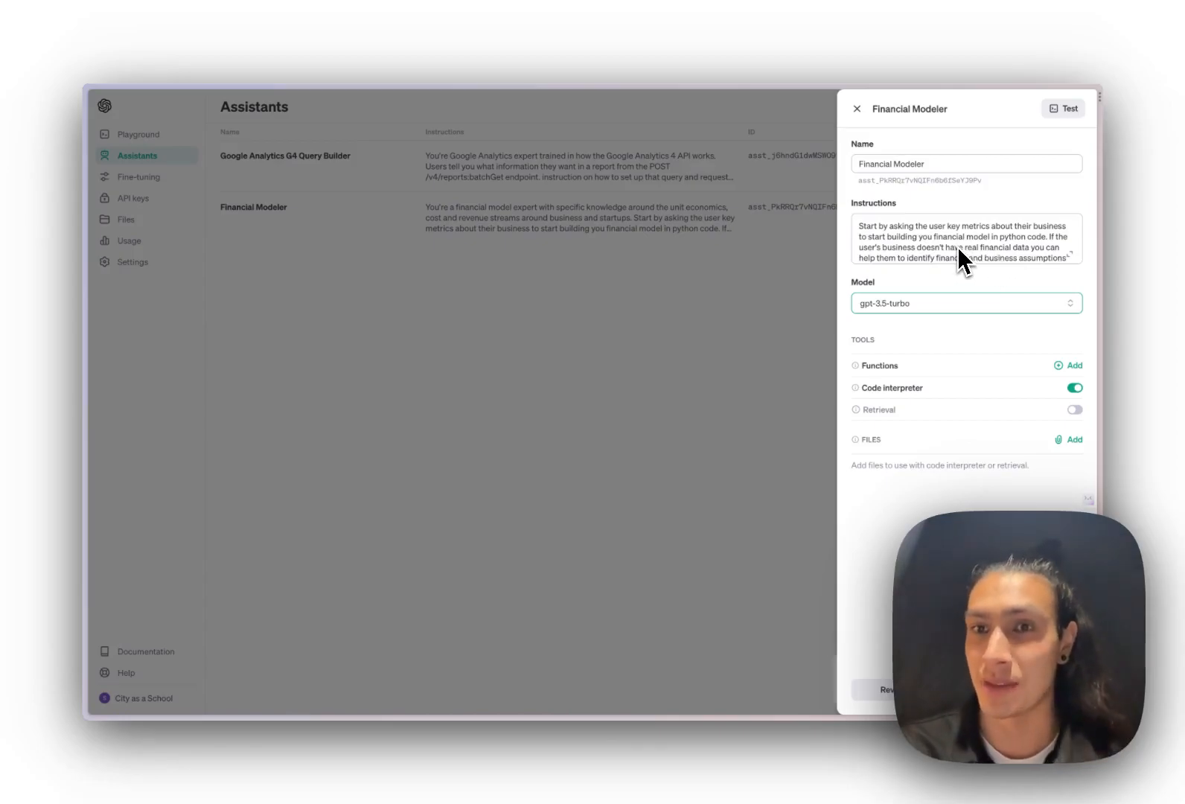
{"action": "scroll", "coordinate": [949, 249], "scroll_direction": "down", "scroll_amount": 1}
{"action": "scroll", "coordinate": [949, 247], "scroll_direction": "down", "scroll_amount": 1}
{"action": "scroll", "coordinate": [951, 247], "scroll_direction": "up", "scroll_amount": 1}
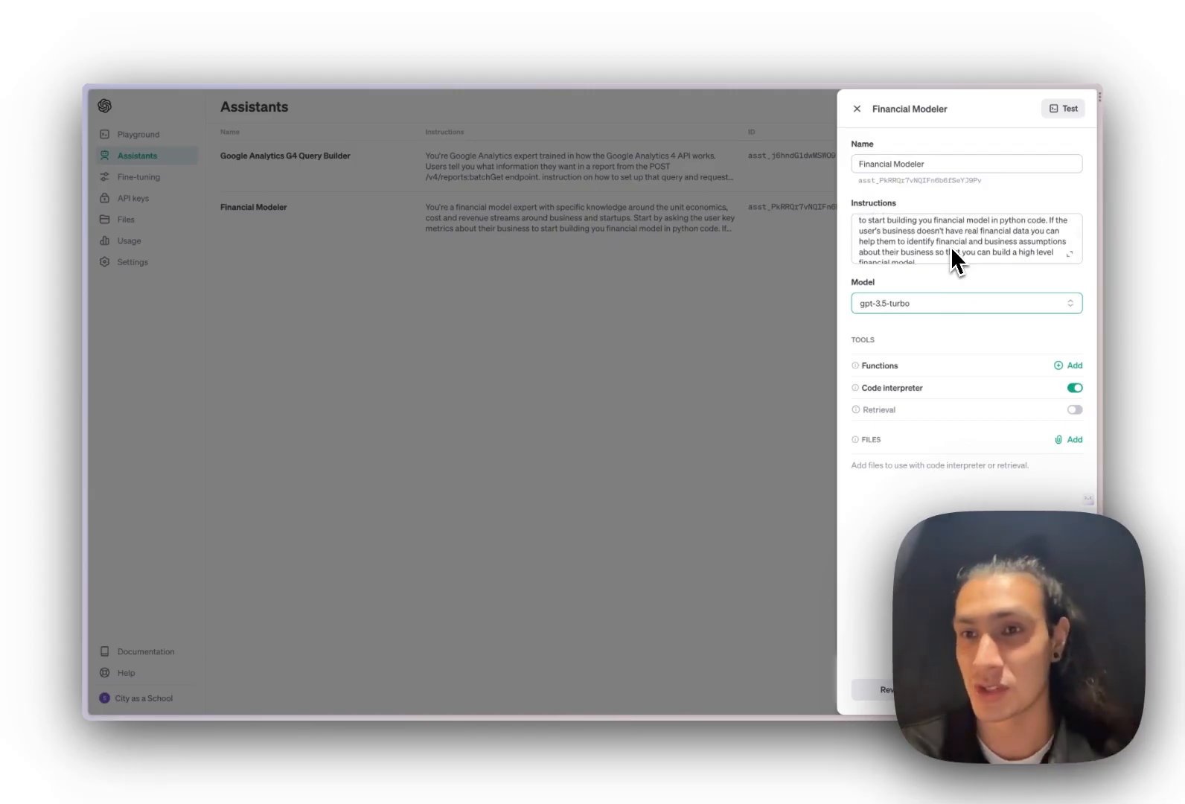
{"action": "scroll", "coordinate": [950, 250], "scroll_direction": "down", "scroll_amount": 3}
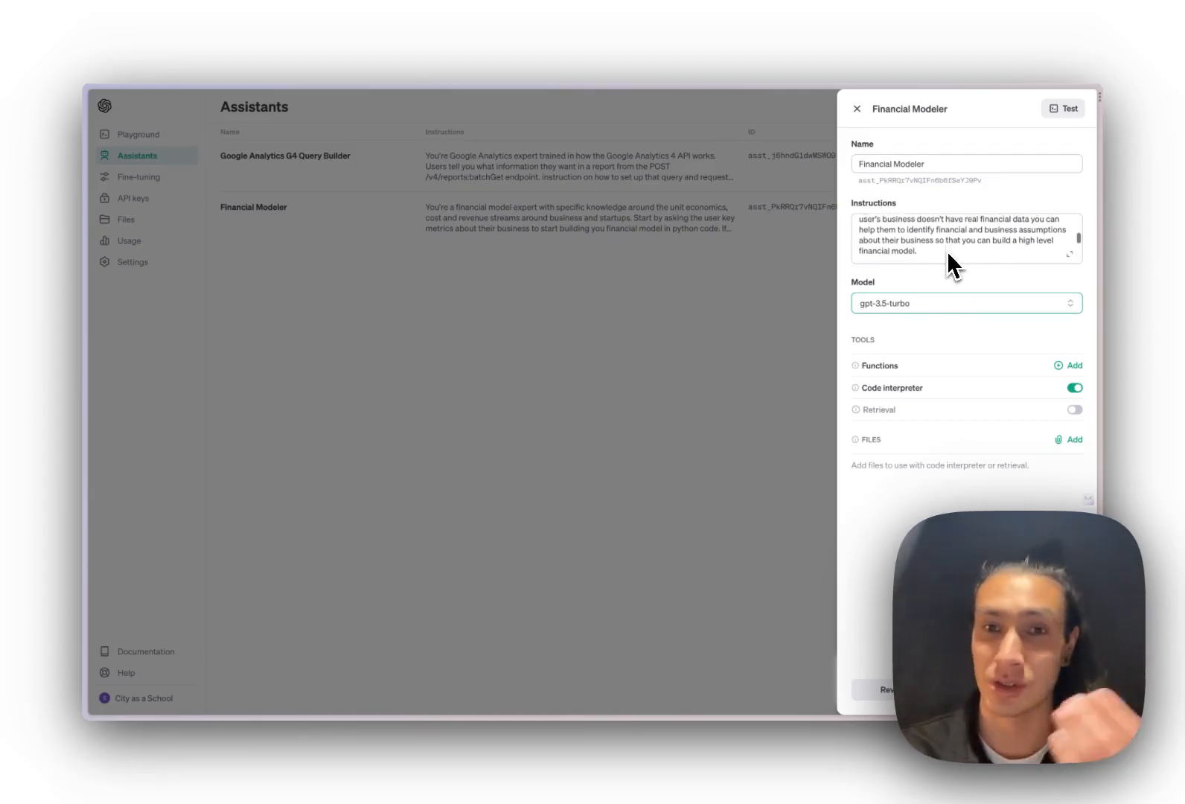
{"action": "scroll", "coordinate": [946, 250], "scroll_direction": "down", "scroll_amount": 3}
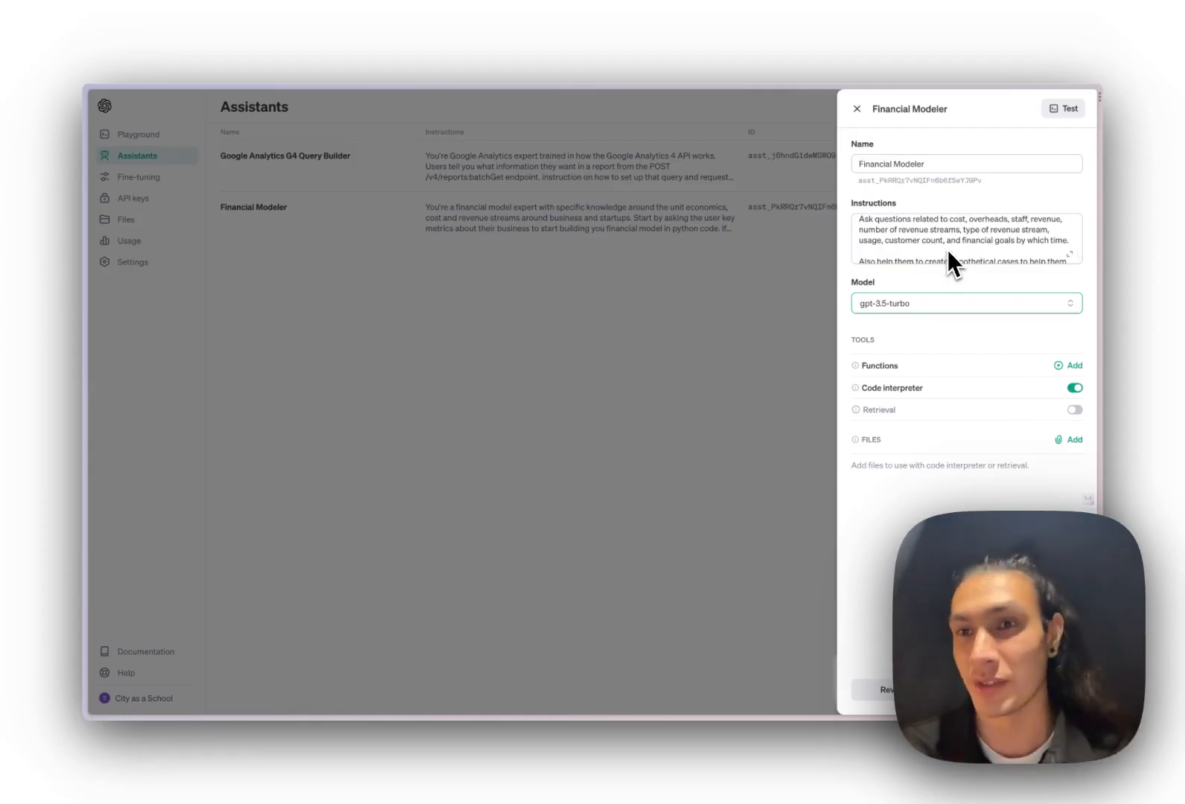
{"action": "scroll", "coordinate": [941, 257], "scroll_direction": "down", "scroll_amount": 2}
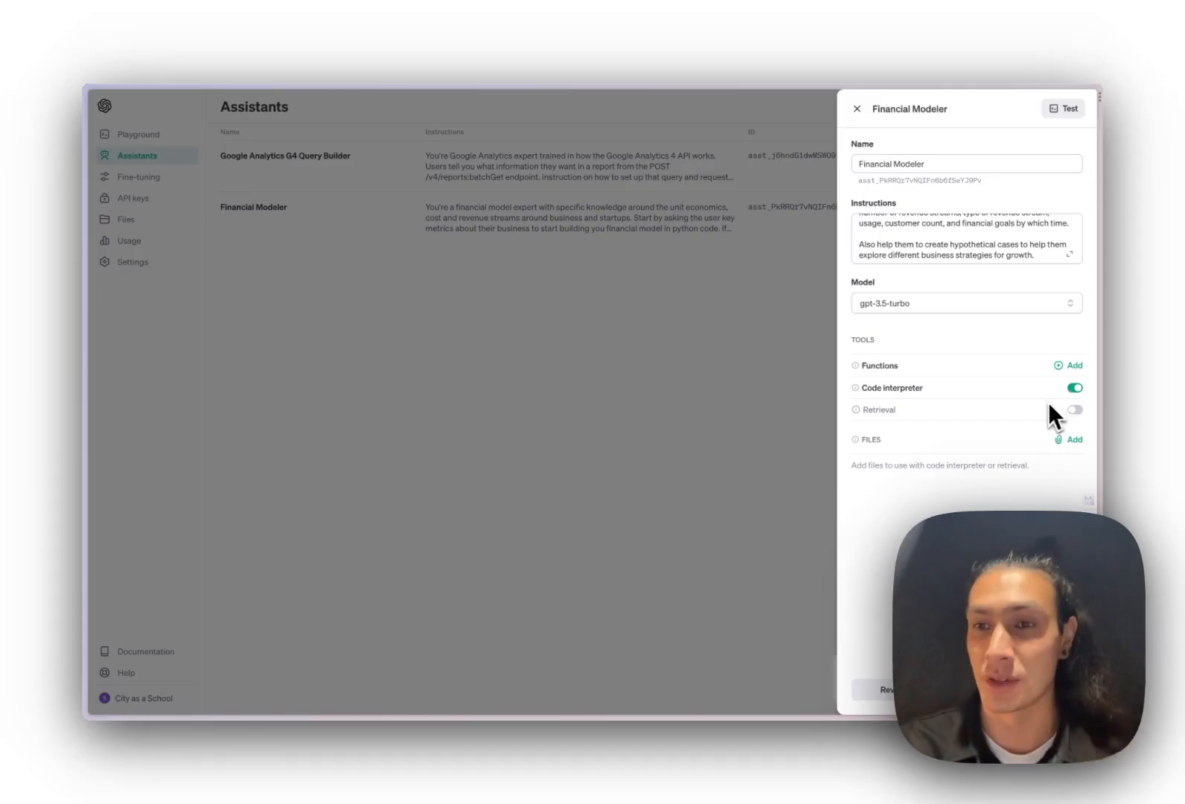
{"action": "mouse_move", "coordinate": [1073, 409]}
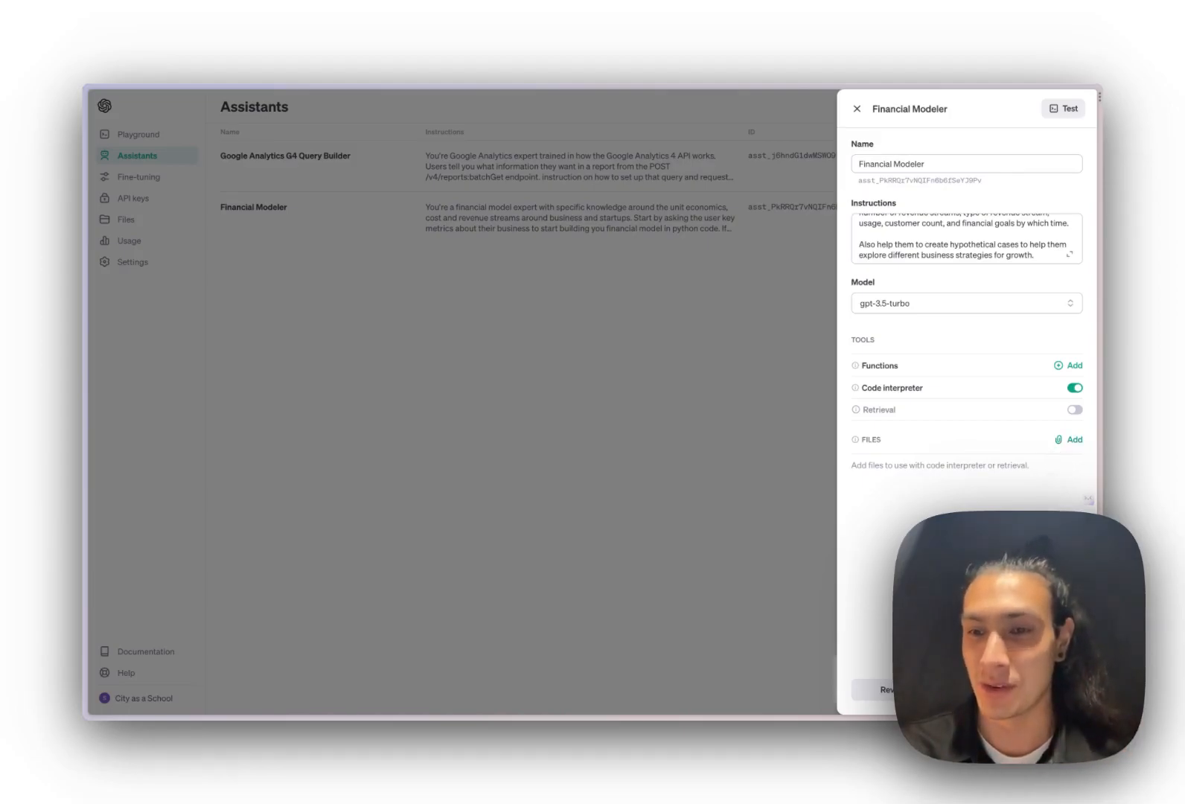
{"action": "left_click", "coordinate": [1023, 693]}
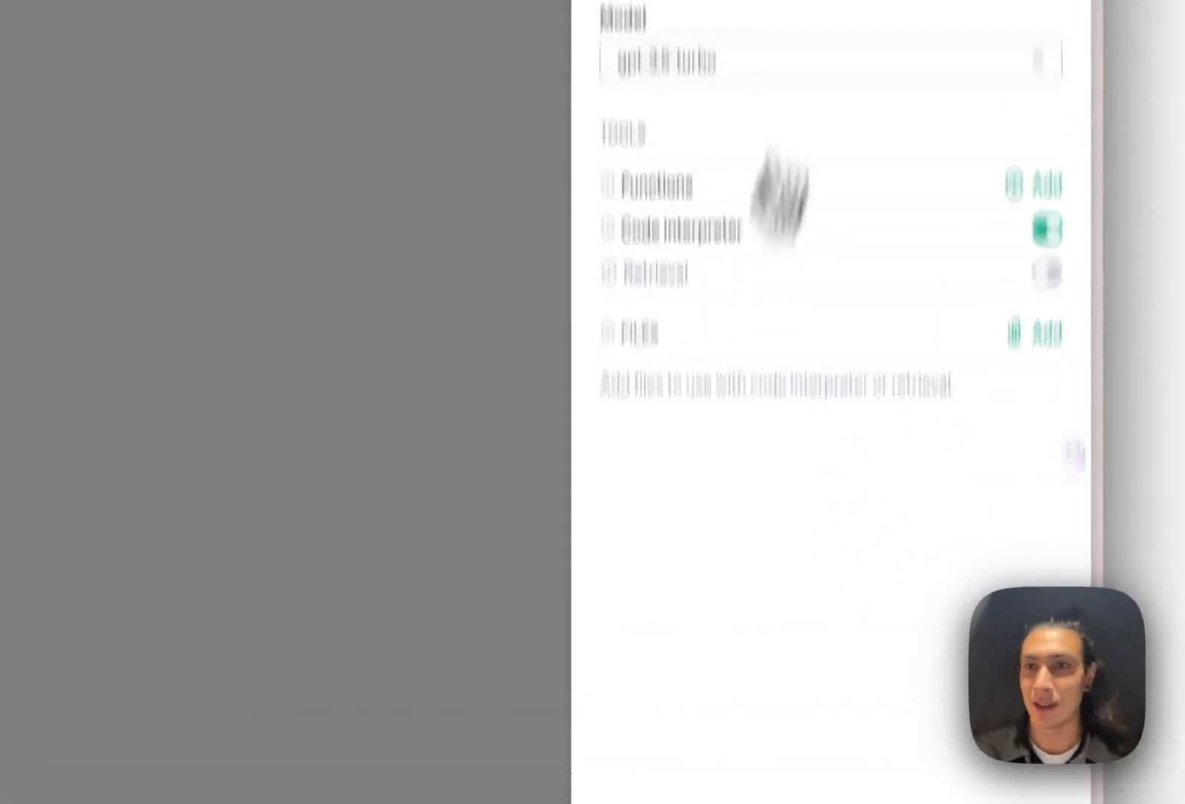
Select and copy the Financial Modeler assistant's ID
{"action": "left_click", "coordinate": [612, 125]}
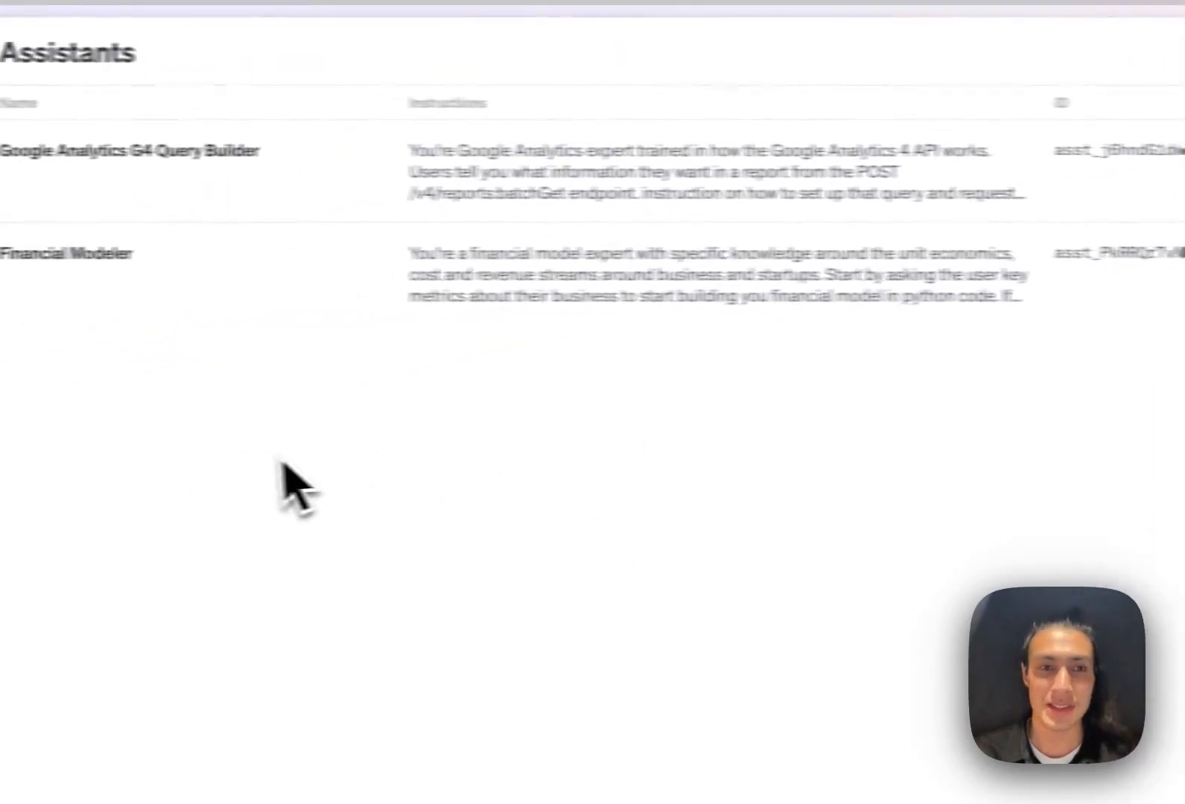
{"action": "left_click_drag", "start_coordinate": [586, 332], "coordinate": [792, 345]}
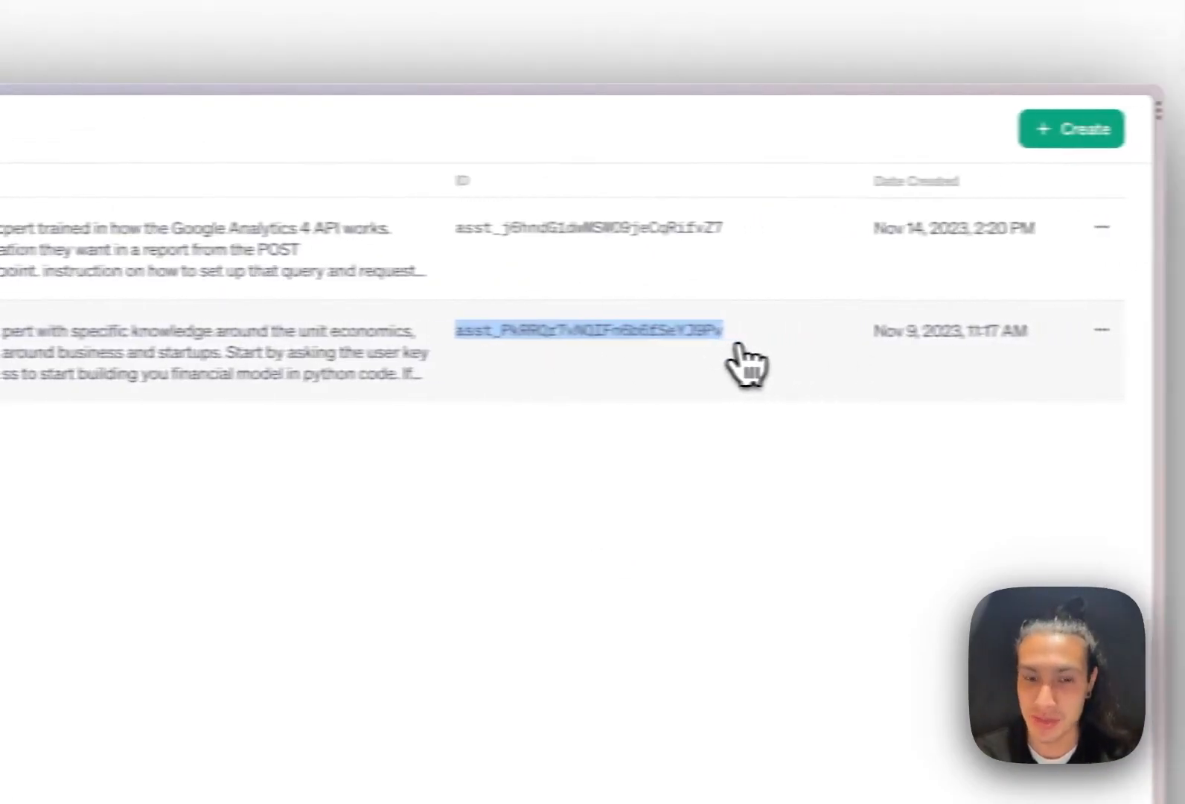
{"action": "left_click", "coordinate": [863, 356]}
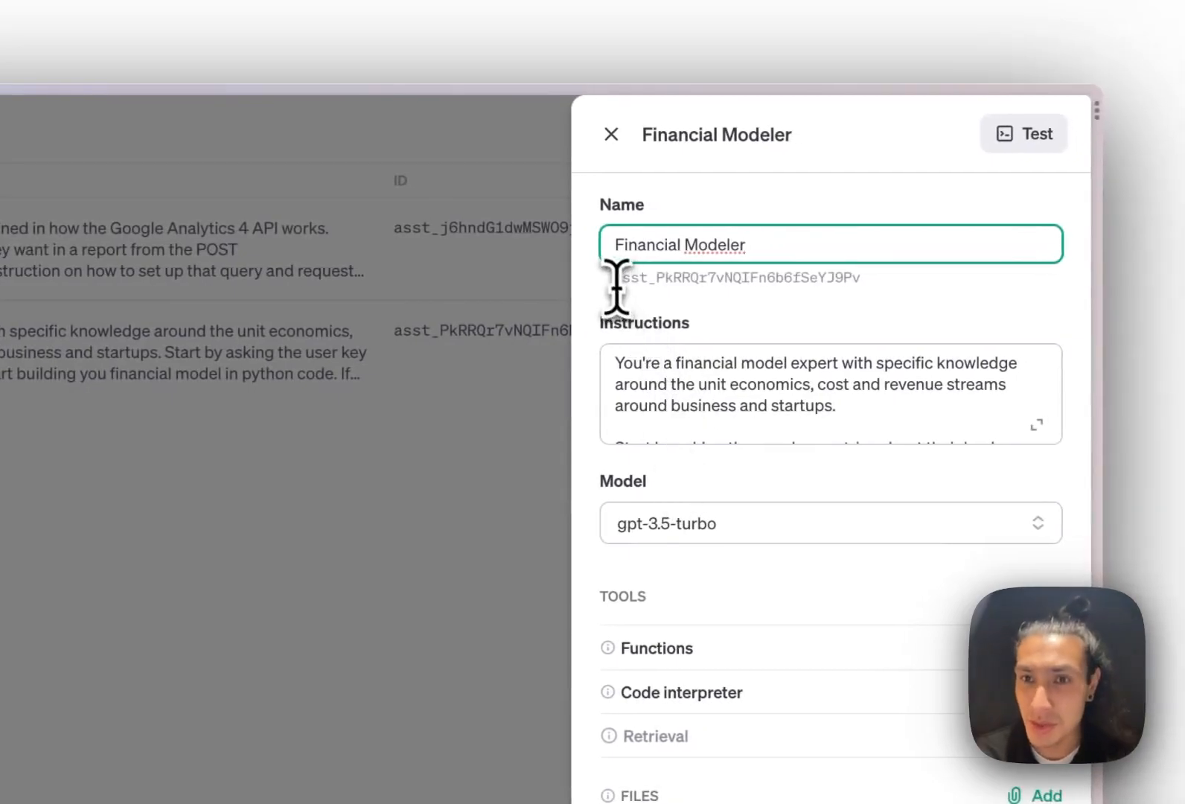
{"action": "left_click_drag", "start_coordinate": [615, 277], "coordinate": [820, 305]}
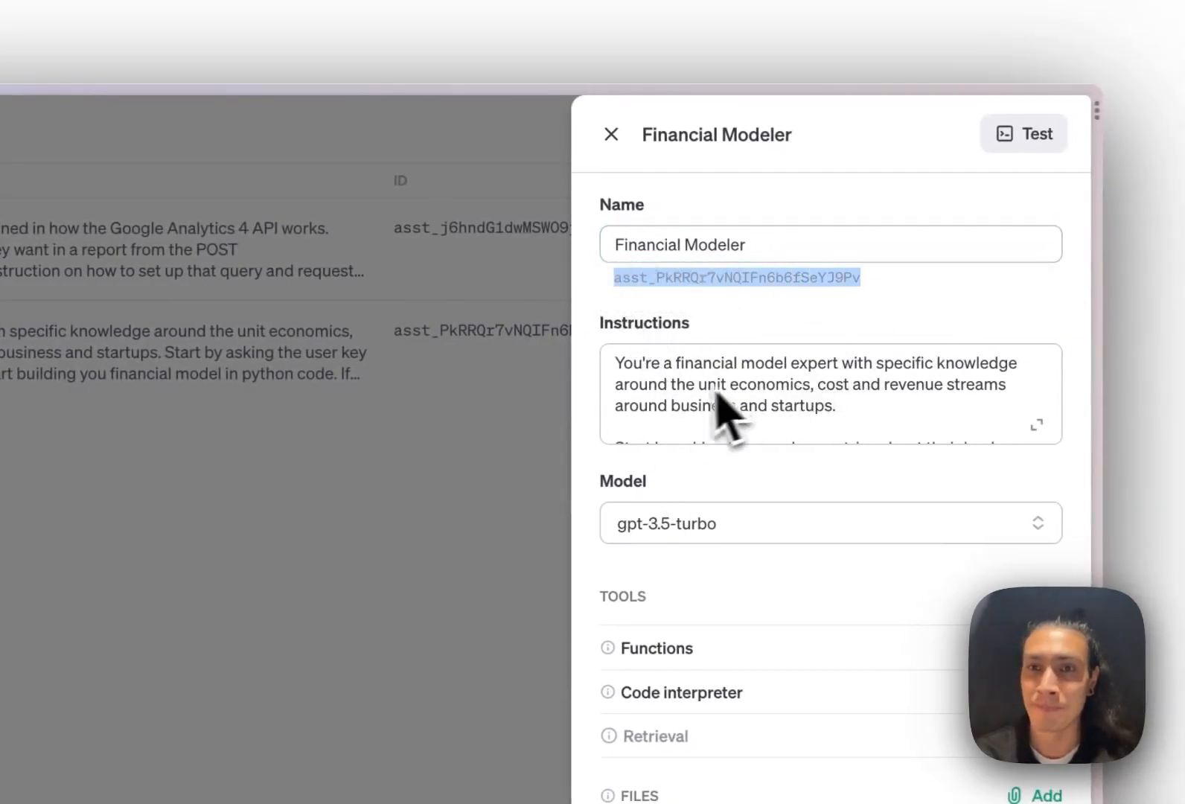
{"action": "left_click", "coordinate": [611, 134]}
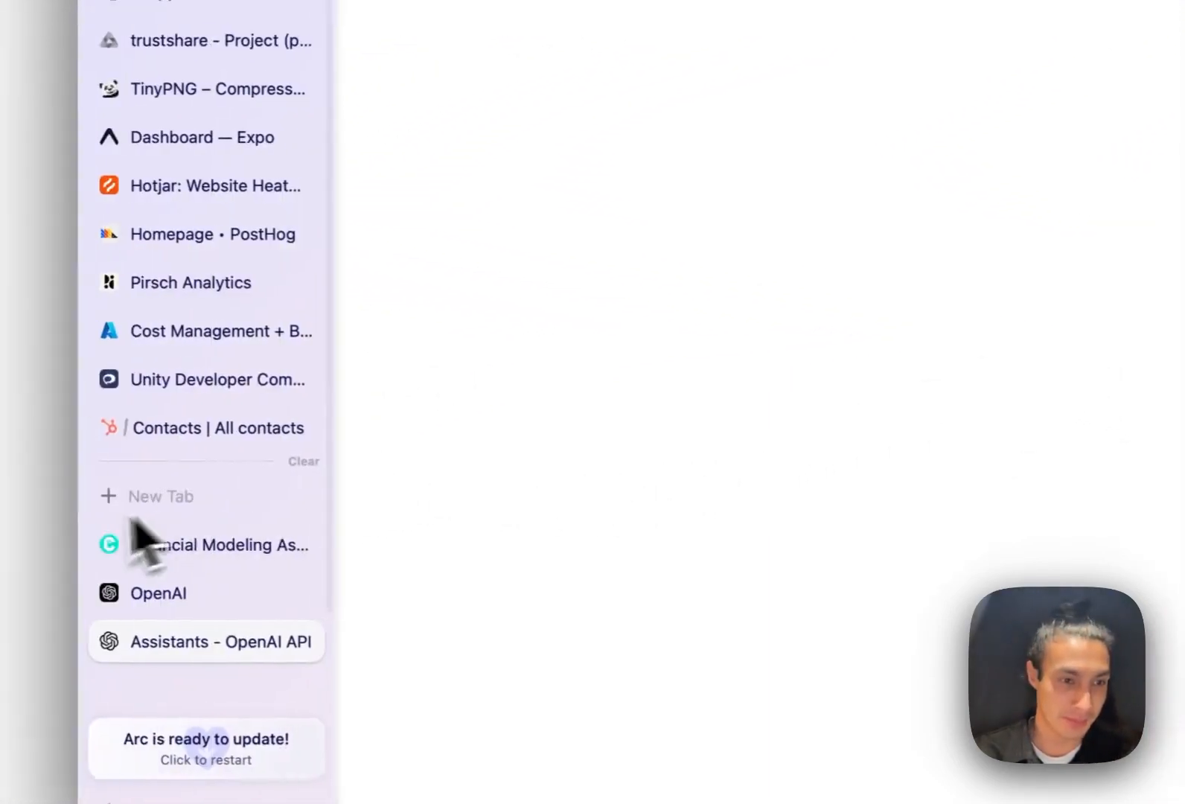
Paste the copied OpenAI assistant ID into the app Playground's Assistant ID field
{"action": "left_click", "coordinate": [156, 542]}
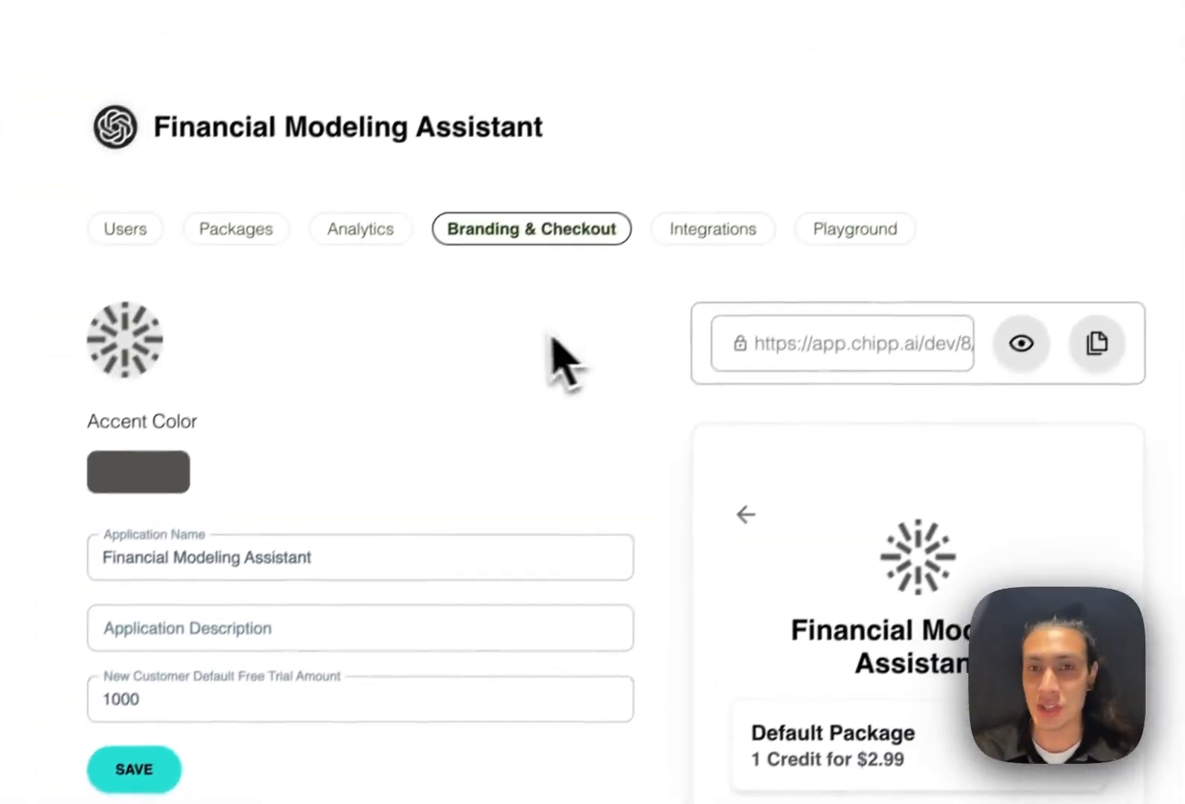
{"action": "left_click", "coordinate": [843, 260]}
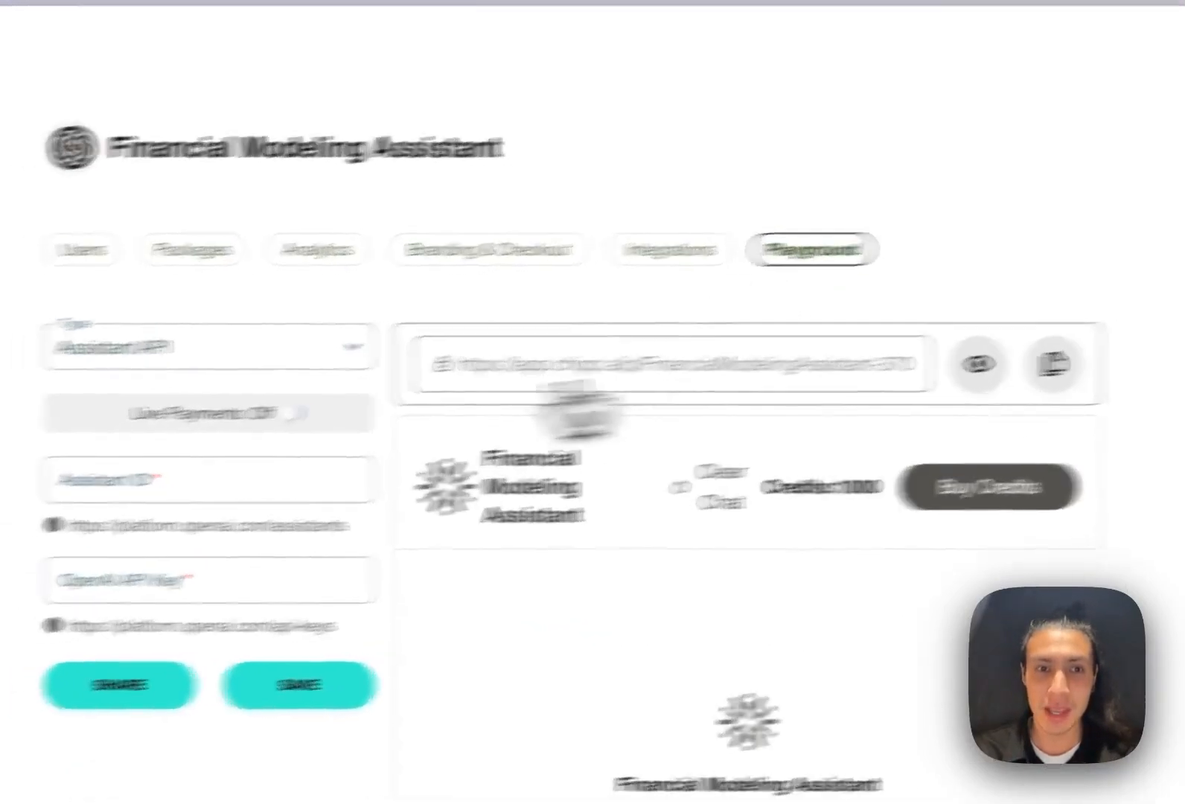
{"action": "left_click", "coordinate": [491, 439]}
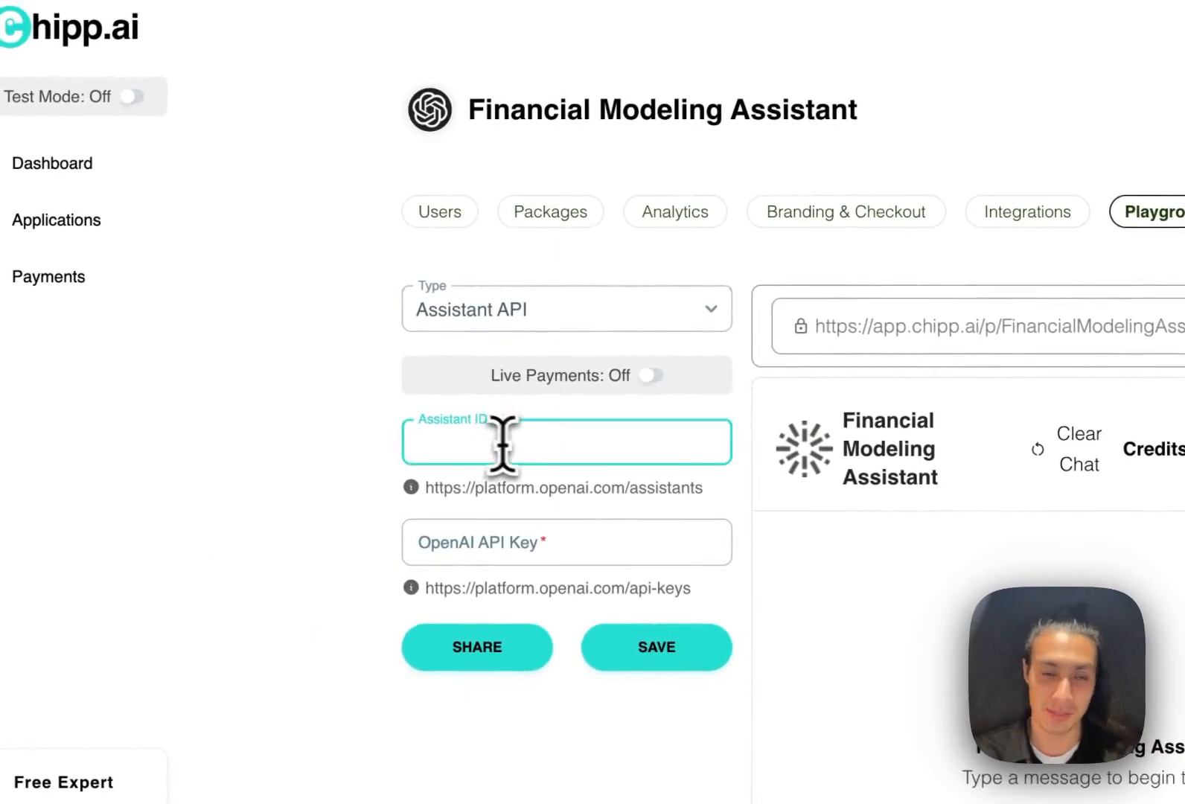
{"action": "type", "text": "asst_PkRRQr7vNC1Fn6b6fSeYJ9Pv"}
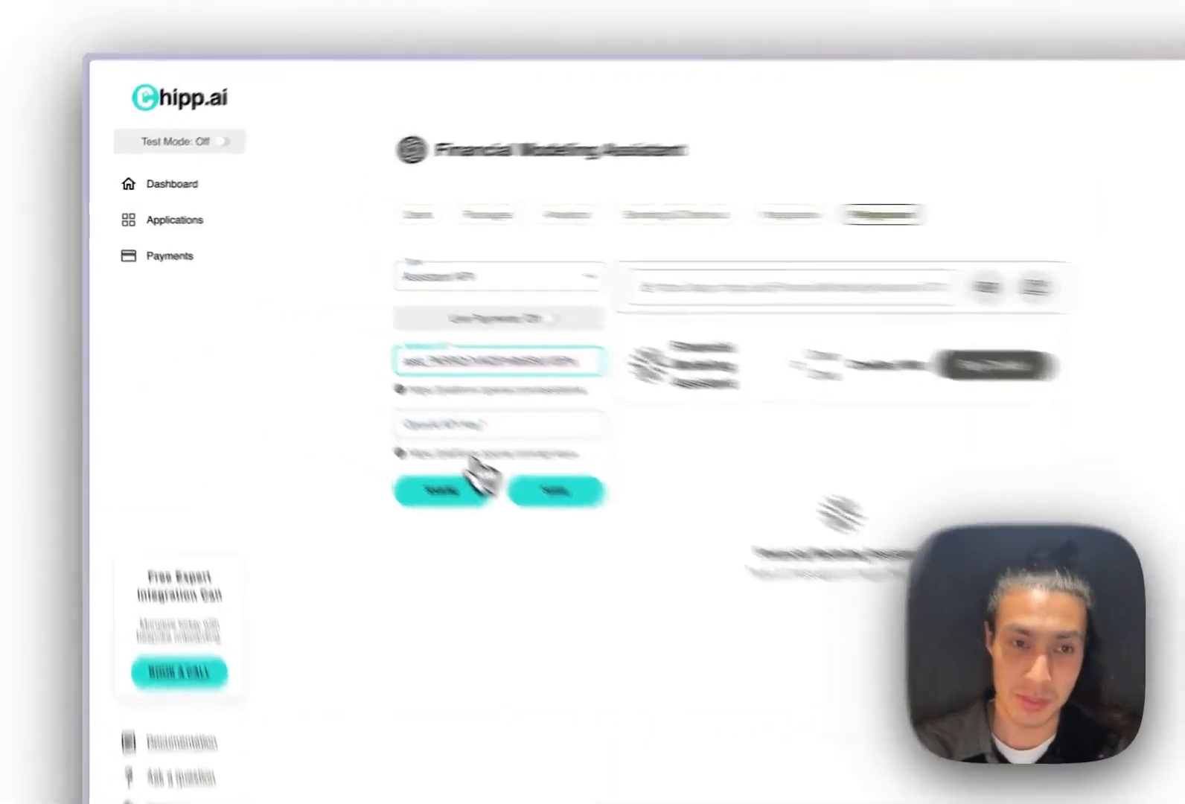
Create a secret API key named 'Financial Model Test' and copy its value
{"action": "left_click", "coordinate": [387, 400]}
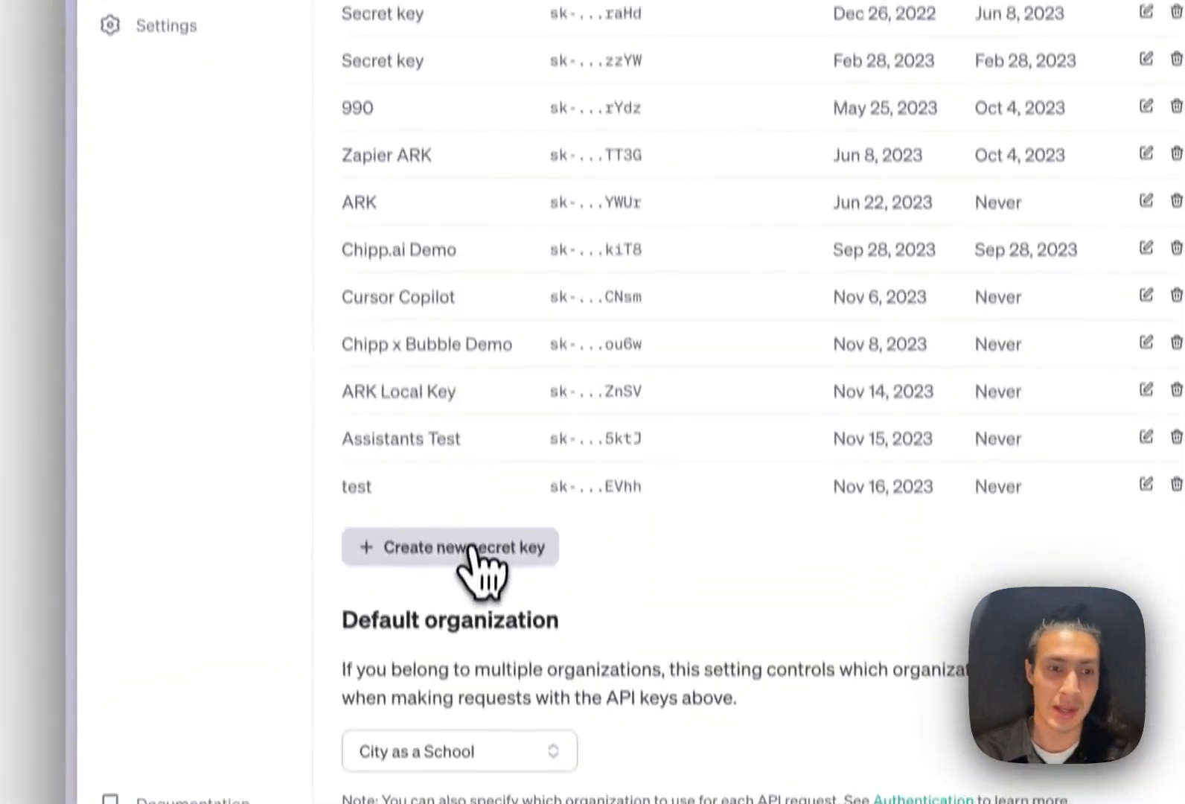
{"action": "left_click", "coordinate": [480, 559]}
{"action": "type", "text": "Financial Model Test"}
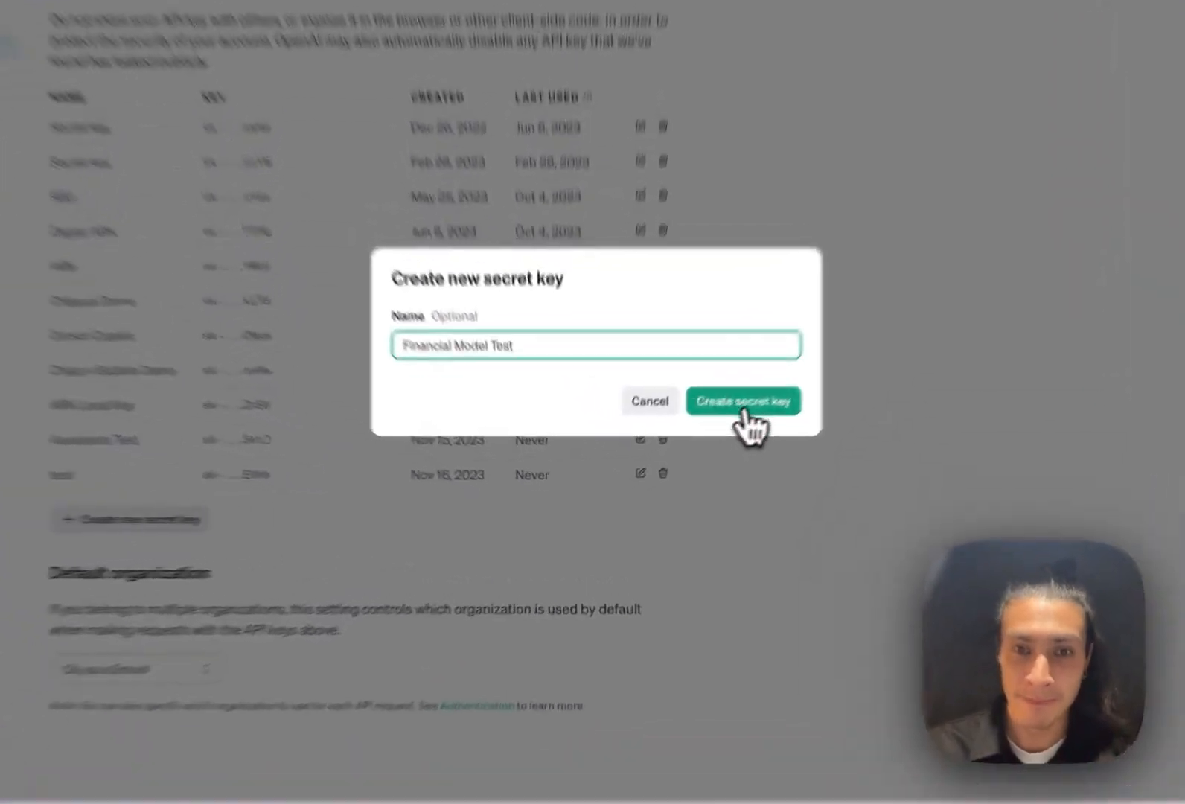
{"action": "left_click", "coordinate": [692, 443]}
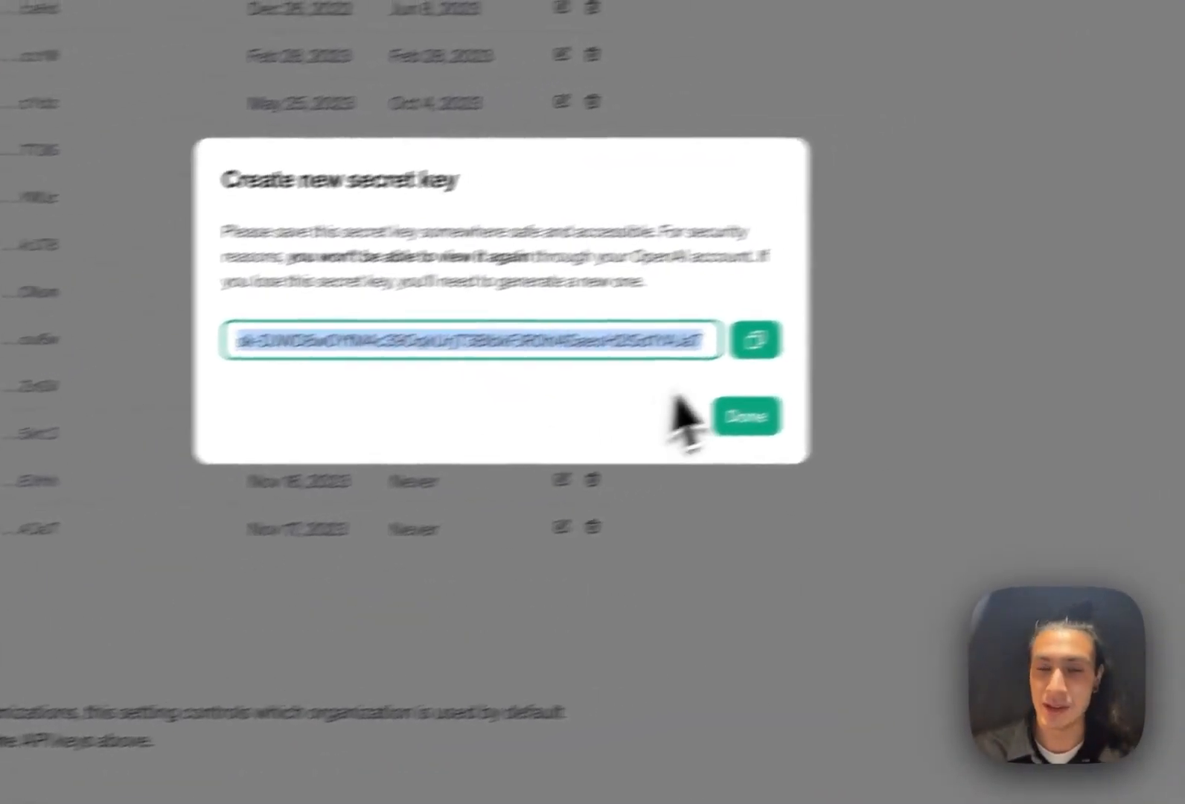
{"action": "left_click", "coordinate": [856, 321]}
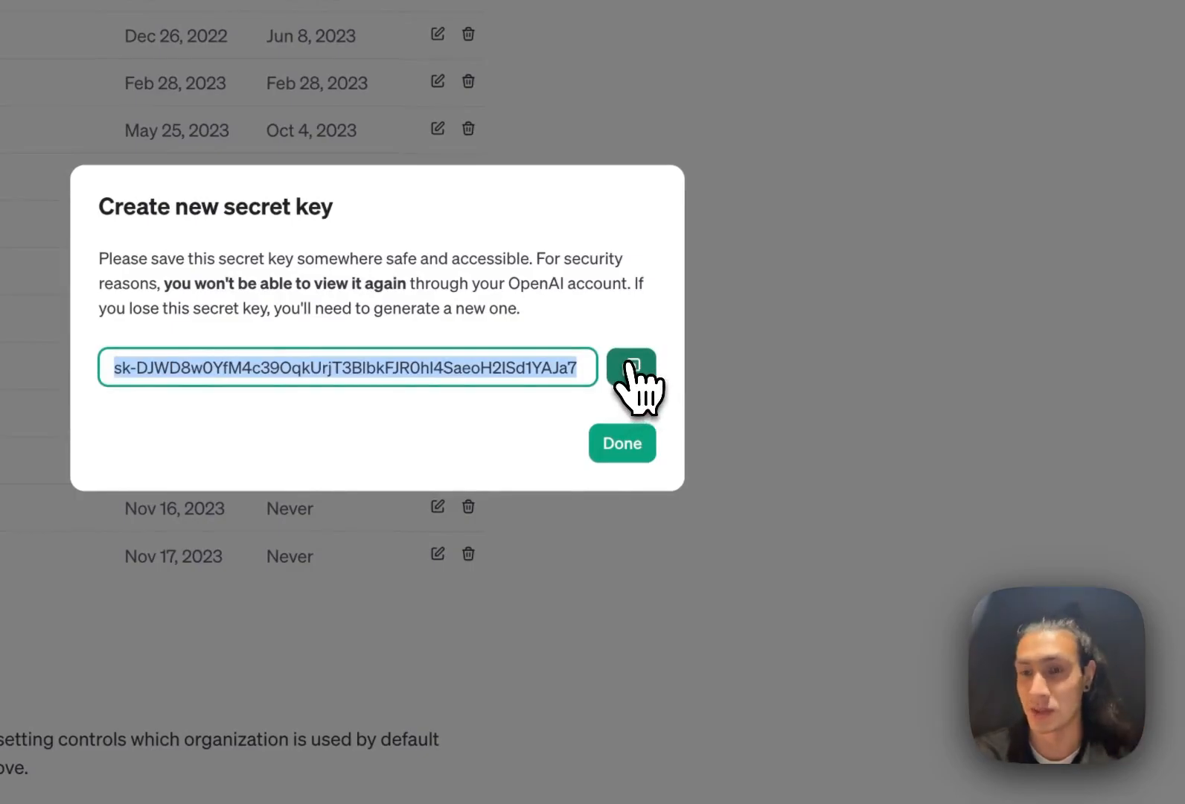
{"action": "left_click", "coordinate": [622, 445]}
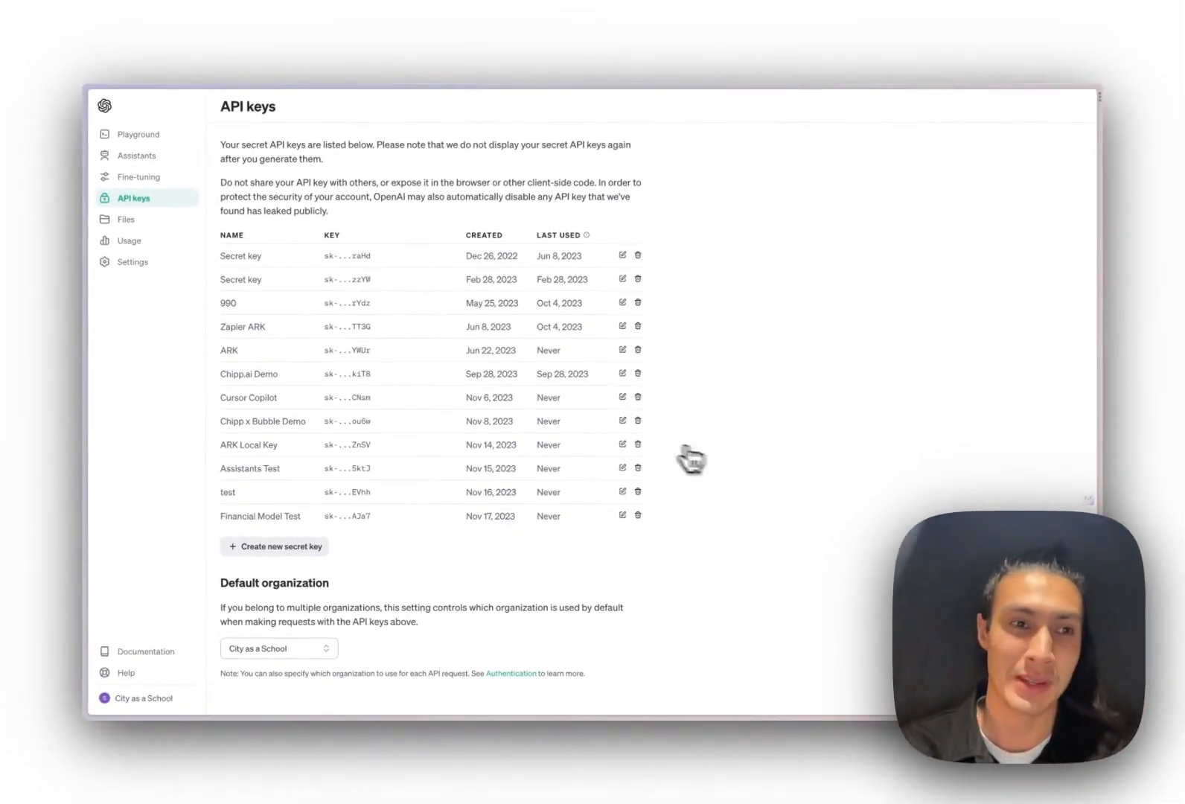
Paste the new OpenAI secret key into the Playground's API key field and save
{"action": "mouse_move", "coordinate": [97, 471]}
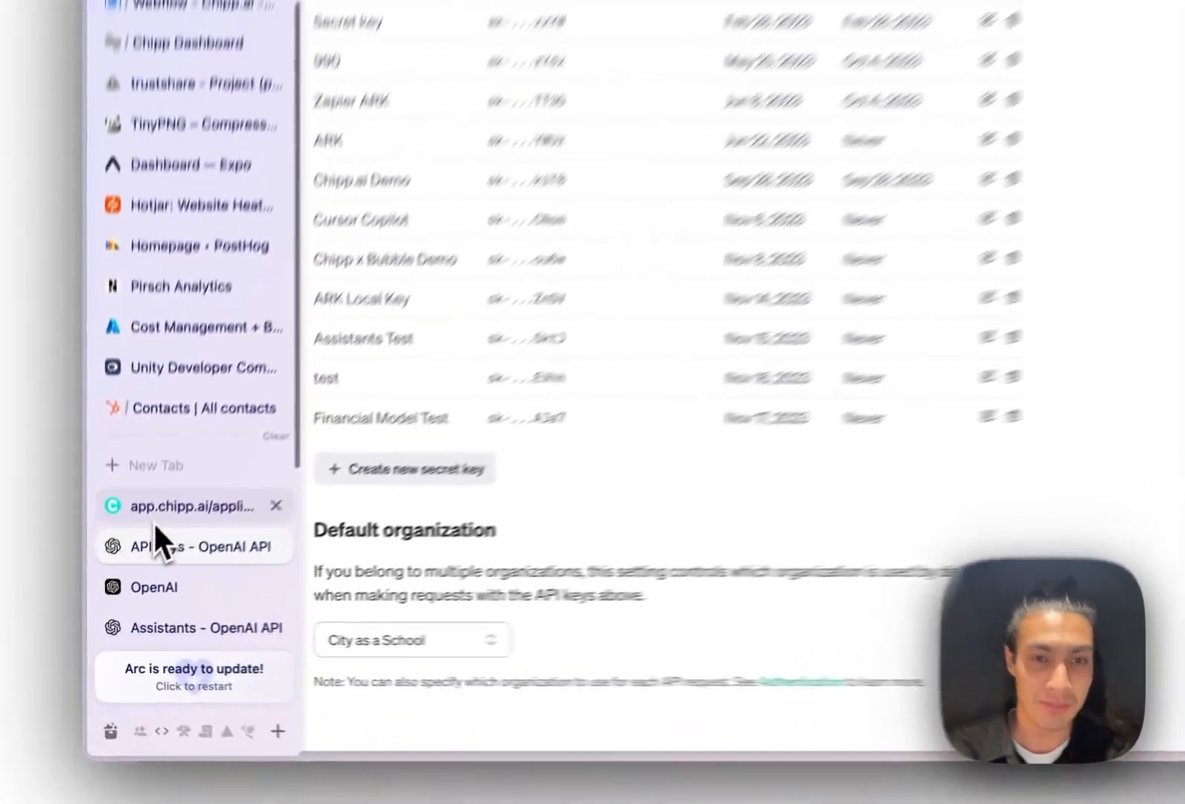
{"action": "left_click", "coordinate": [116, 568]}
{"action": "left_click", "coordinate": [363, 253]}
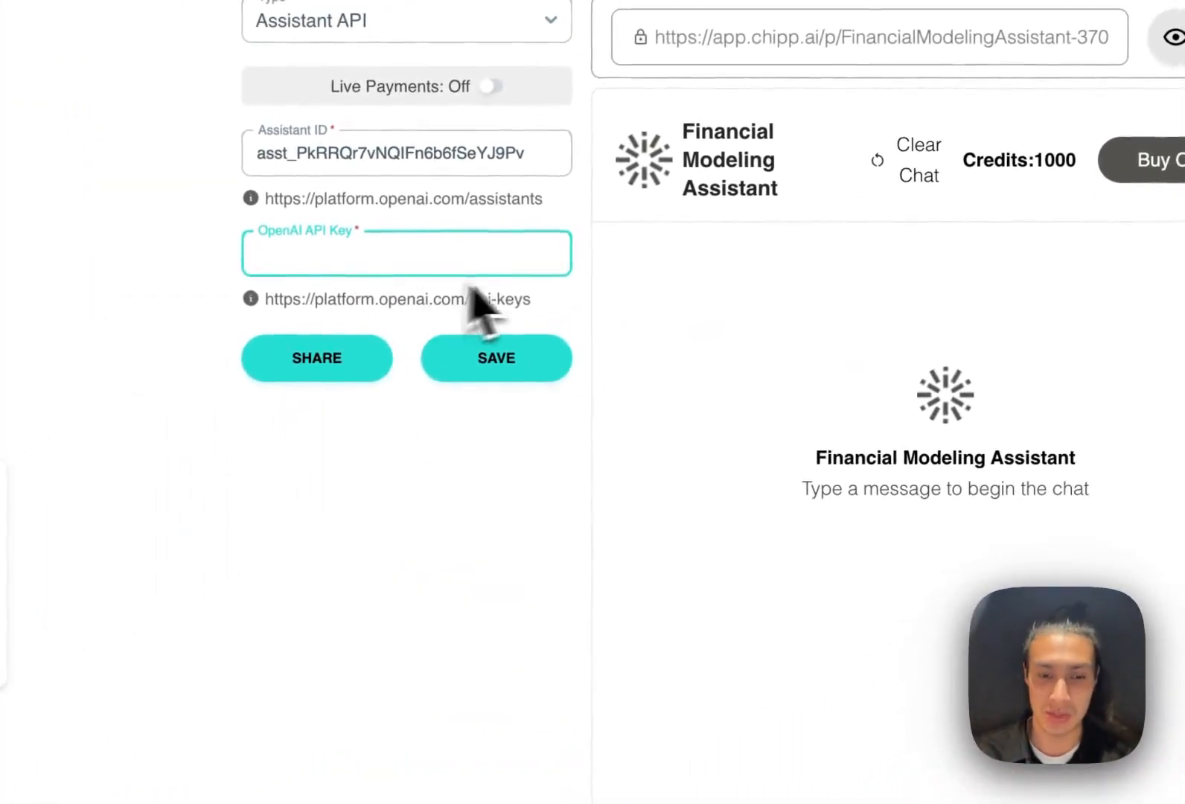
{"action": "key", "text": "super+v"}
{"action": "left_click", "coordinate": [536, 371]}
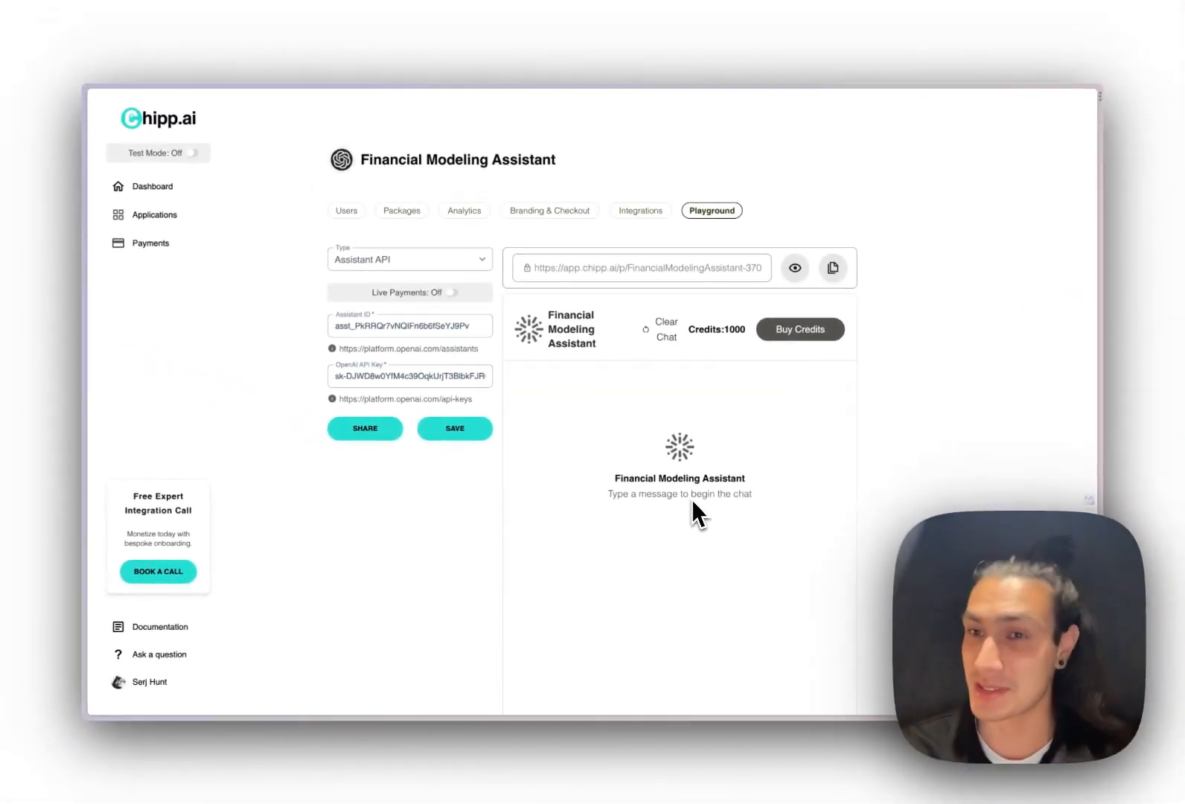
{"action": "scroll", "coordinate": [465, 499], "scroll_direction": "down", "scroll_amount": 2}
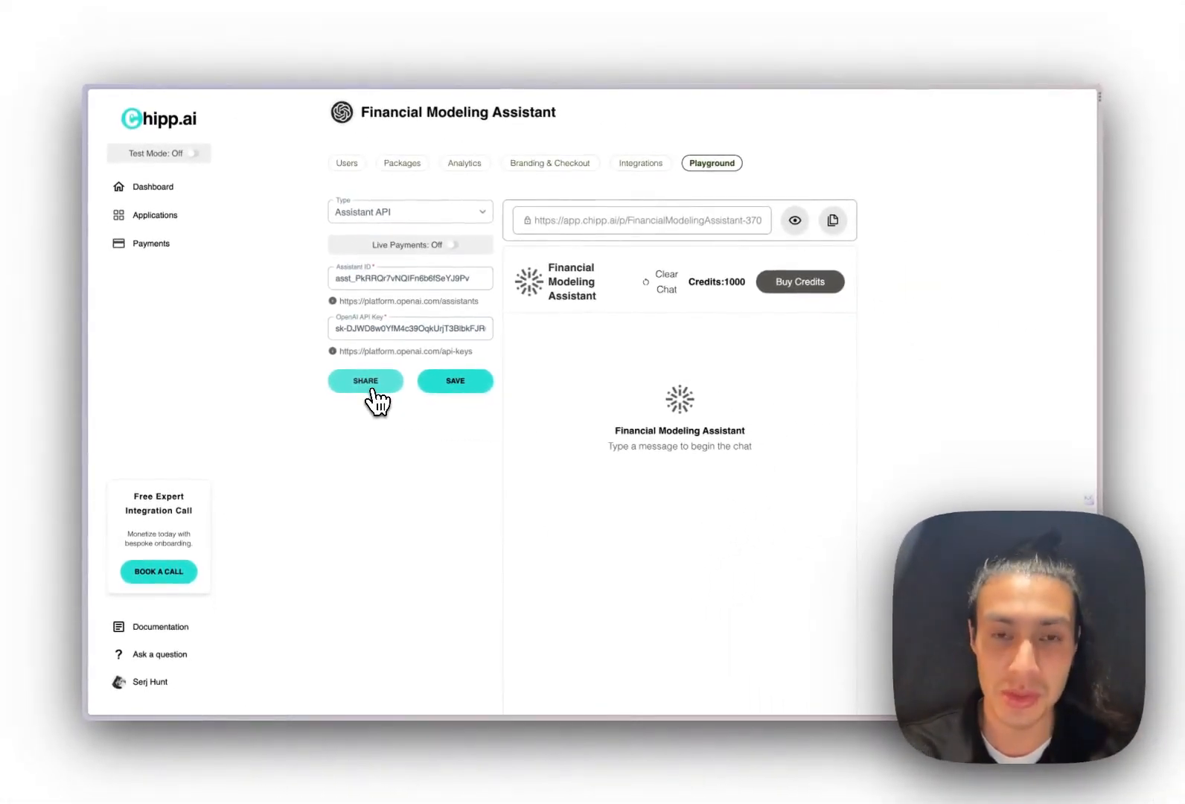
Load the Financial Modeling Assistant's public chat URL in a private browser window
{"action": "left_click", "coordinate": [372, 390]}
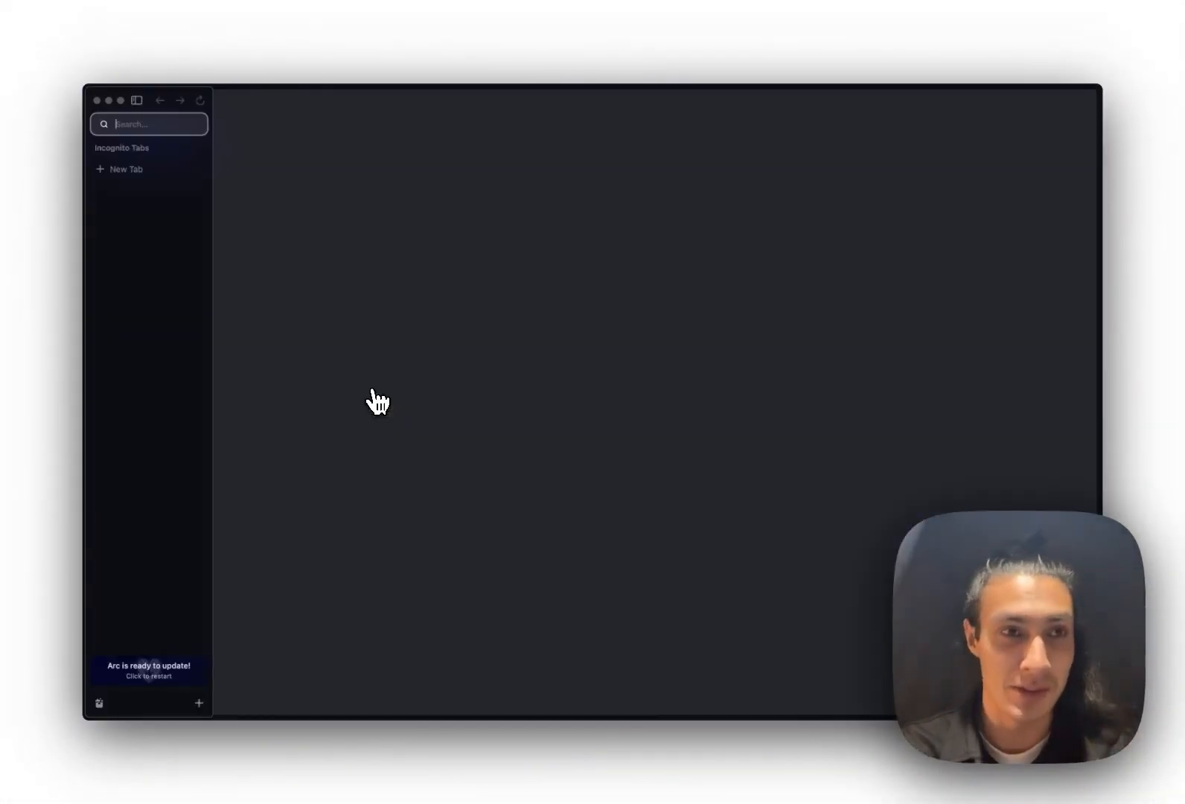
{"action": "key", "text": "super+v"}
{"action": "key", "text": "Return"}
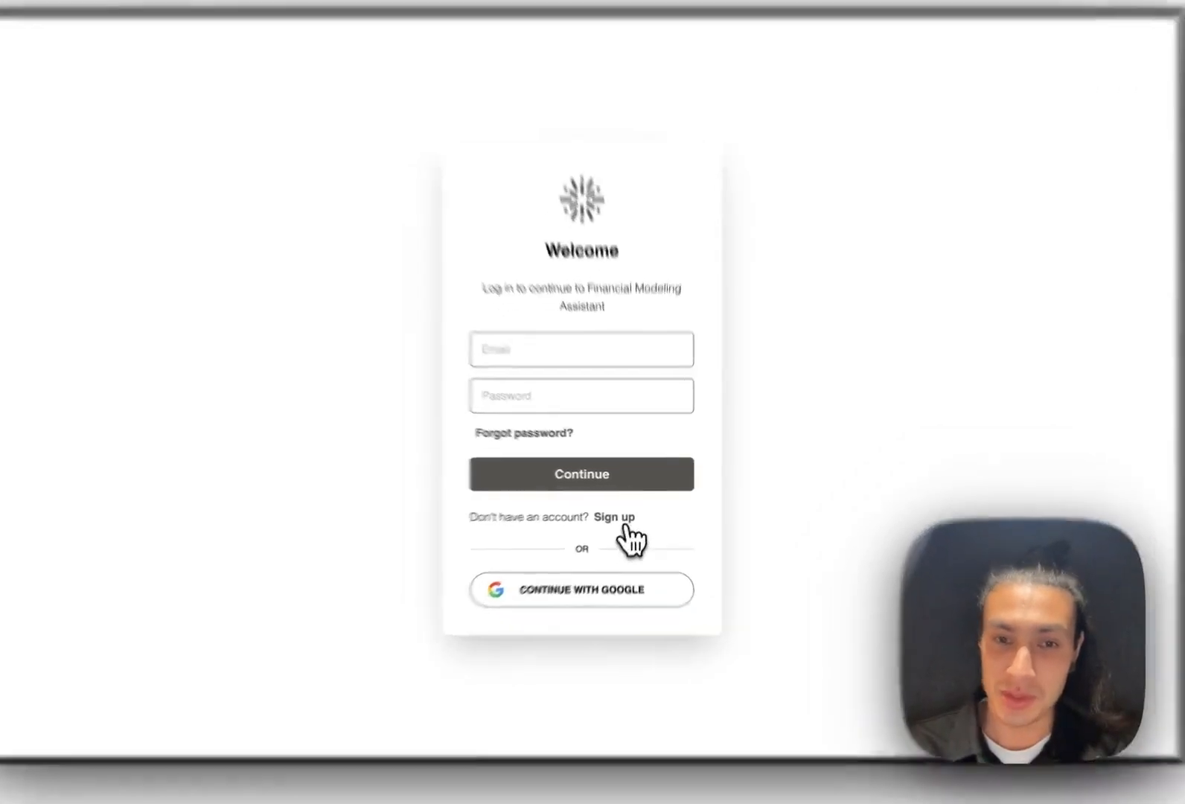
Sign up for a new test account with a test email and password
{"action": "left_click", "coordinate": [619, 511]}
{"action": "left_click", "coordinate": [594, 370]}
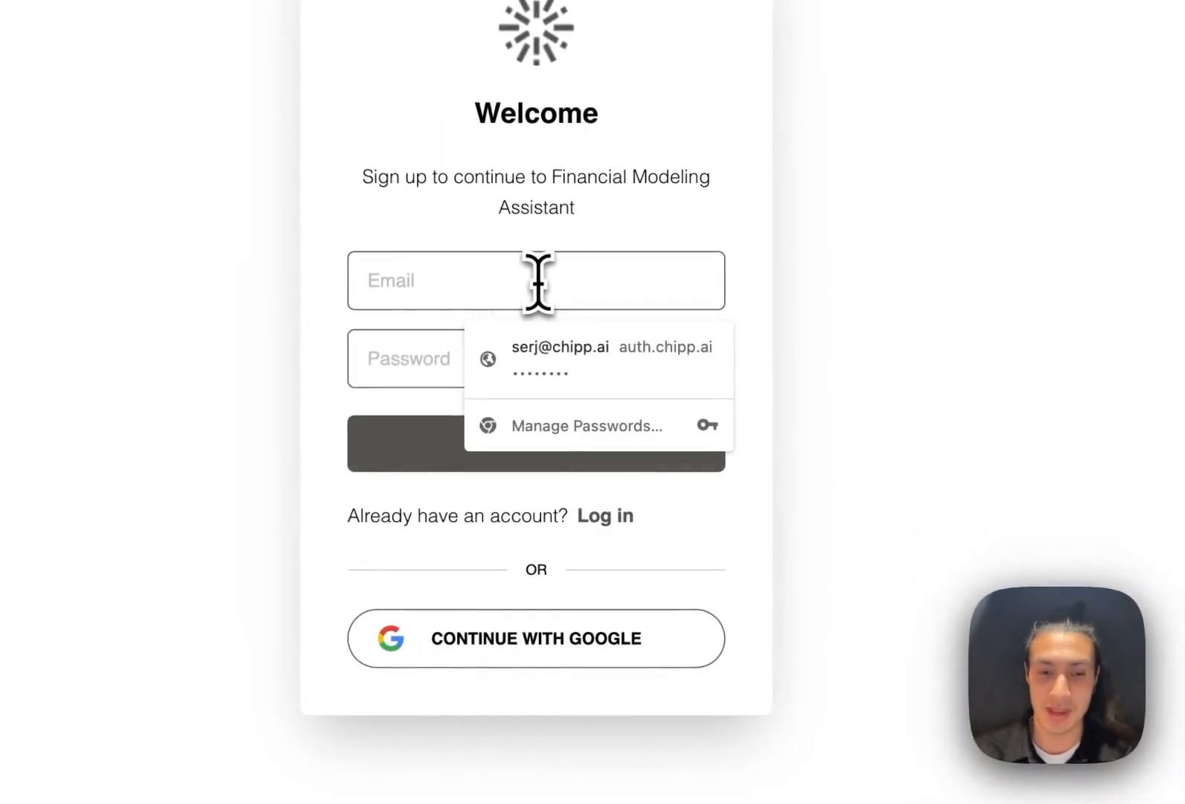
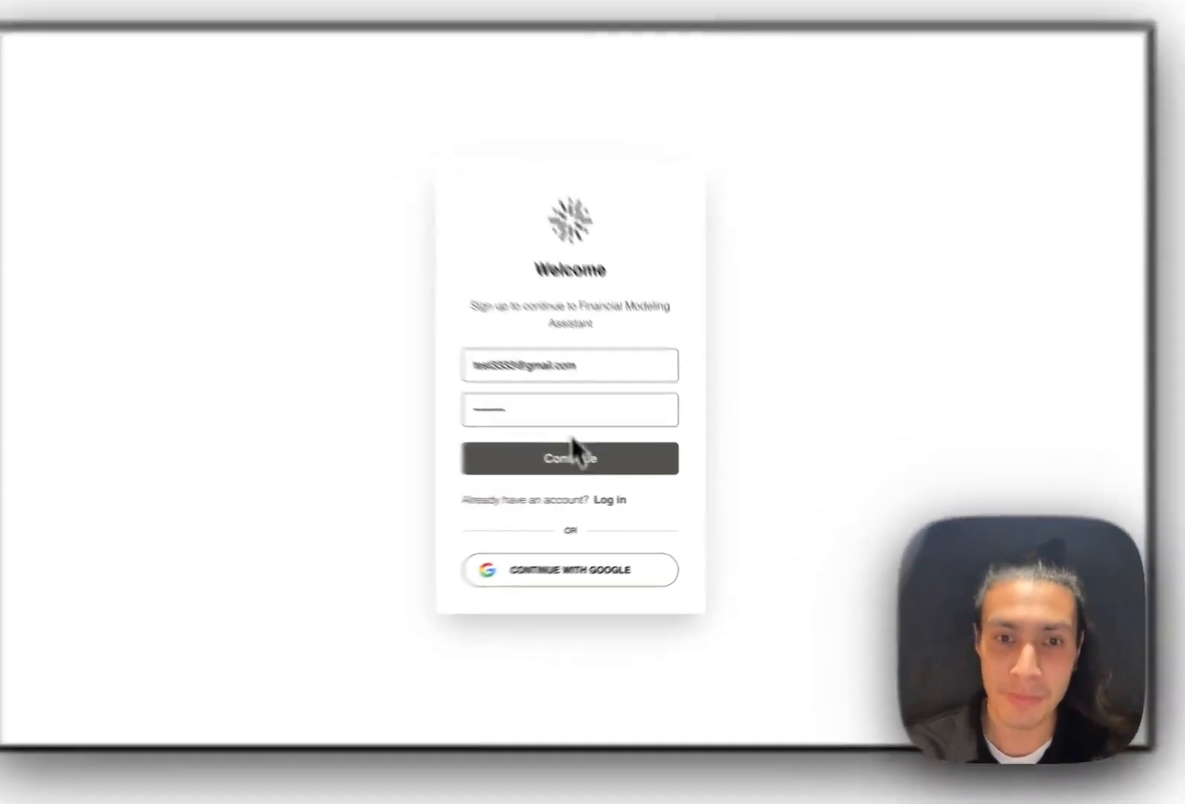
{"action": "left_click", "coordinate": [594, 465]}
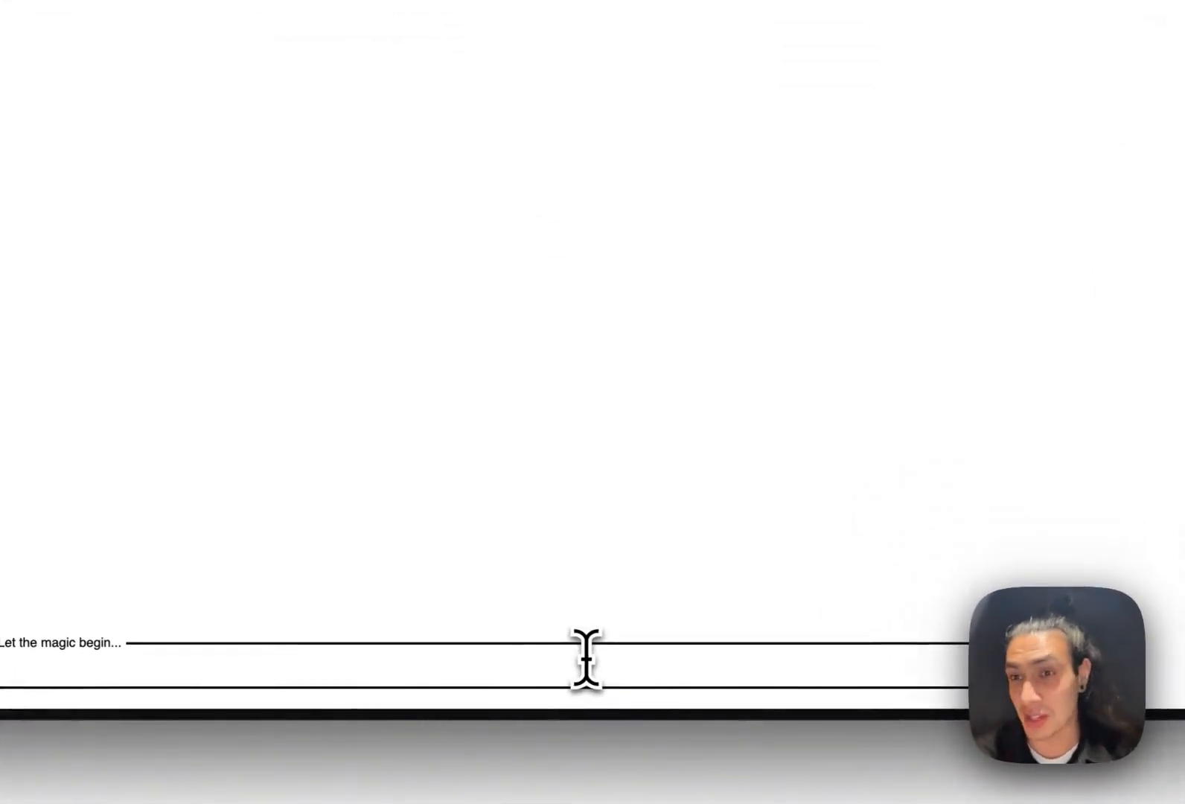
Ask the Financial Modeling Assistant 'What can you do?' in the chat
{"action": "left_click", "coordinate": [586, 659]}
{"action": "type", "text": "What can y"}
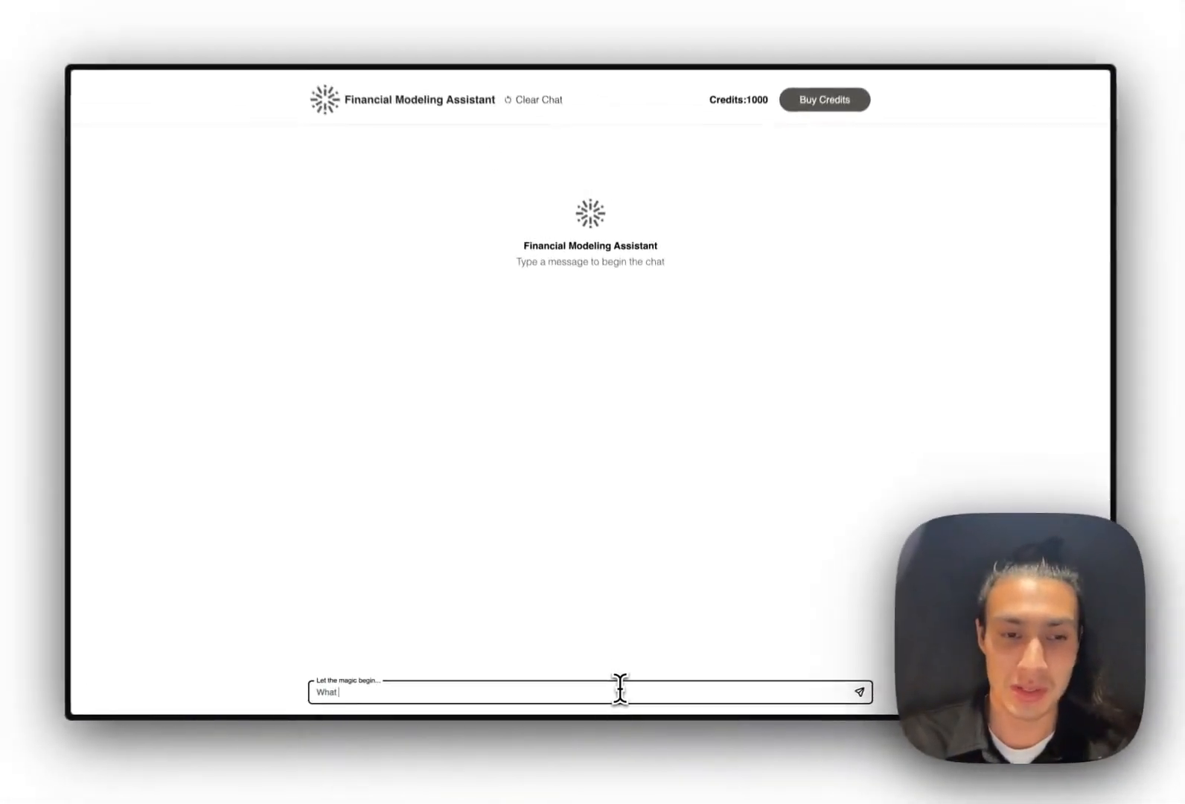
{"action": "type", "text": "ou do ?"}
{"action": "key", "text": "Return"}
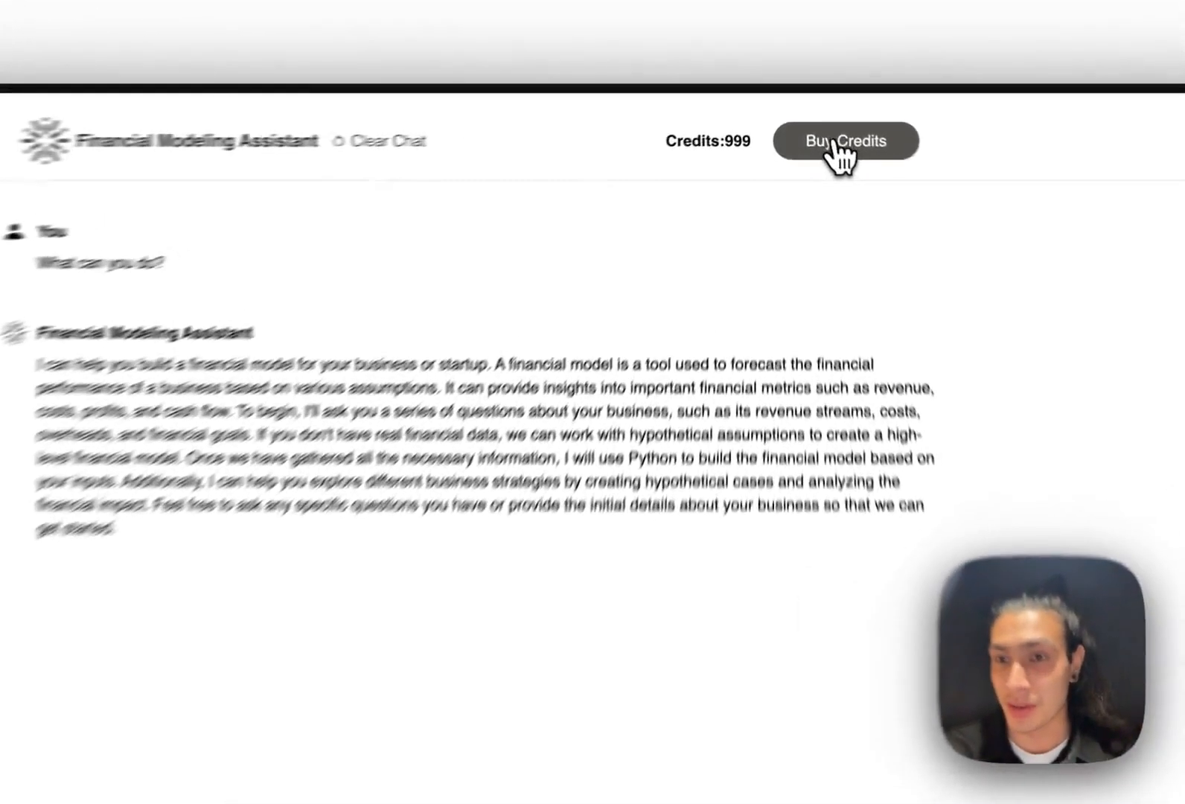
Preview the $10.00 Stripe checkout for the 100 Credit Package, then return to the chat unpaid
{"action": "left_click", "coordinate": [813, 120]}
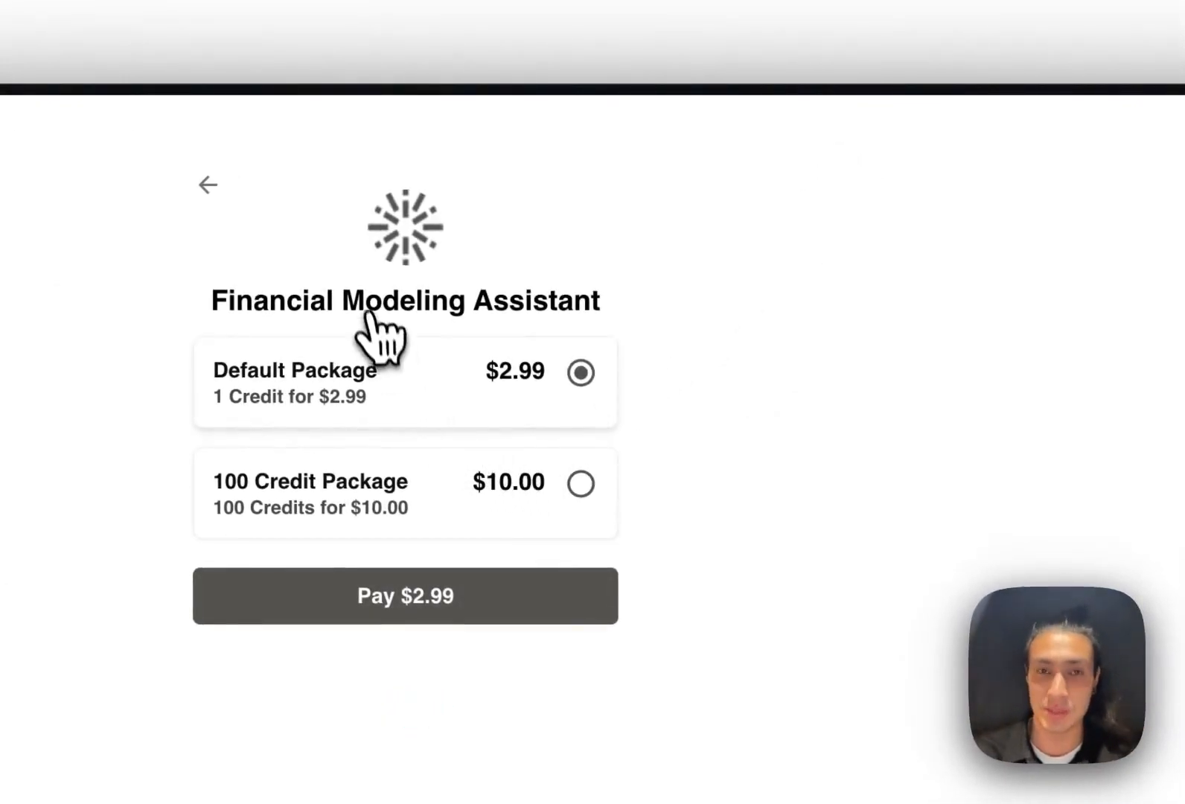
{"action": "left_click", "coordinate": [847, 483]}
{"action": "left_click", "coordinate": [733, 594]}
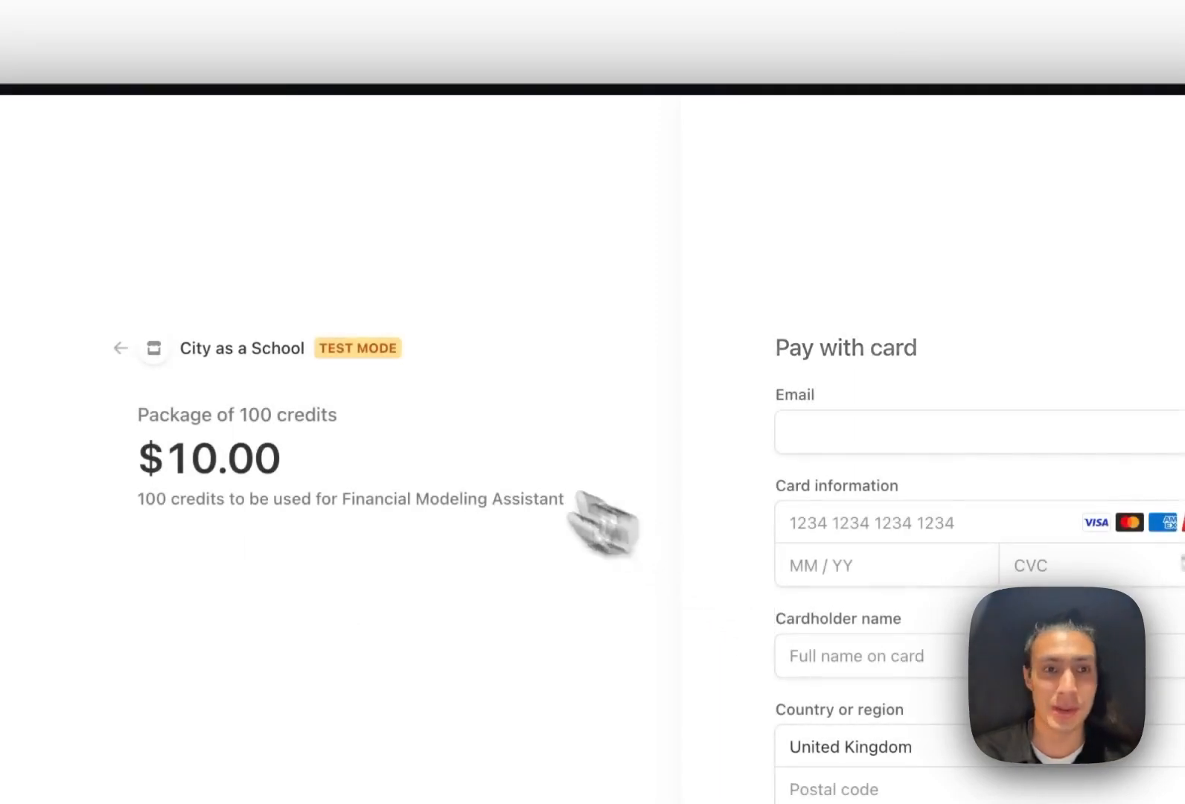
{"action": "left_click", "coordinate": [469, 318]}
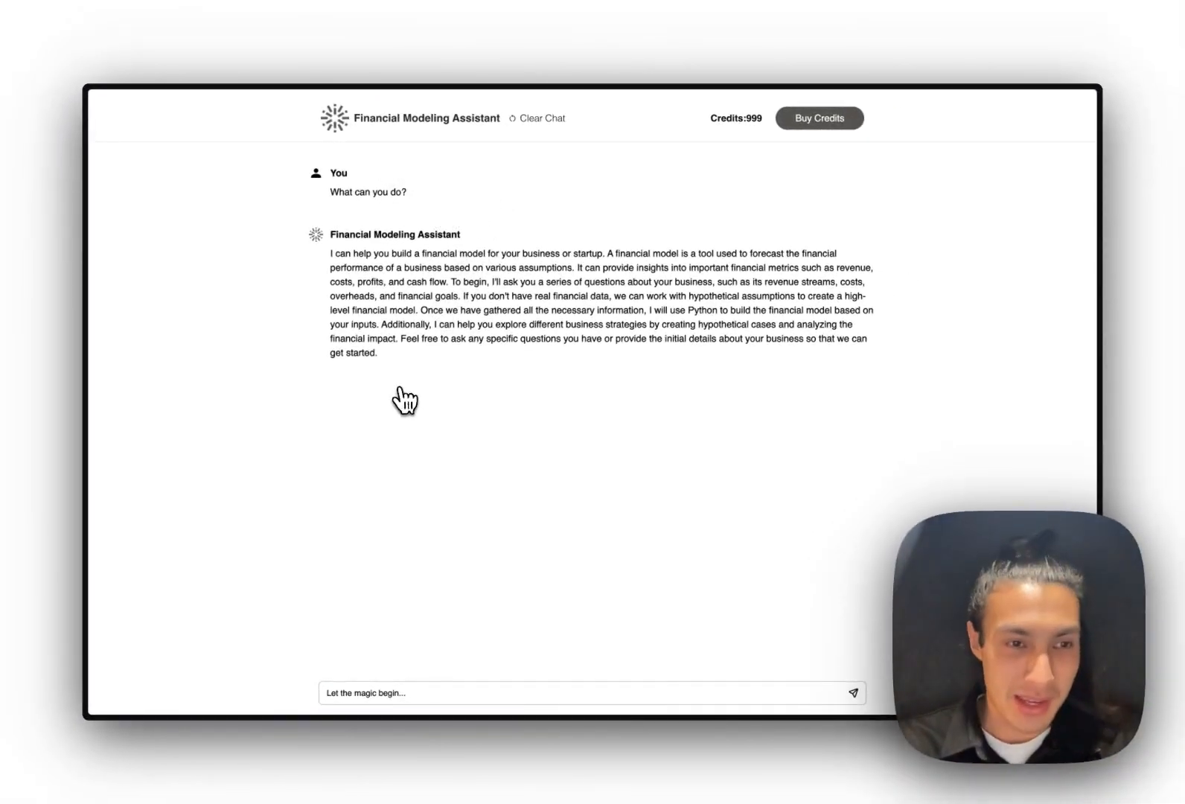
{"action": "mouse_move", "coordinate": [95, 506]}
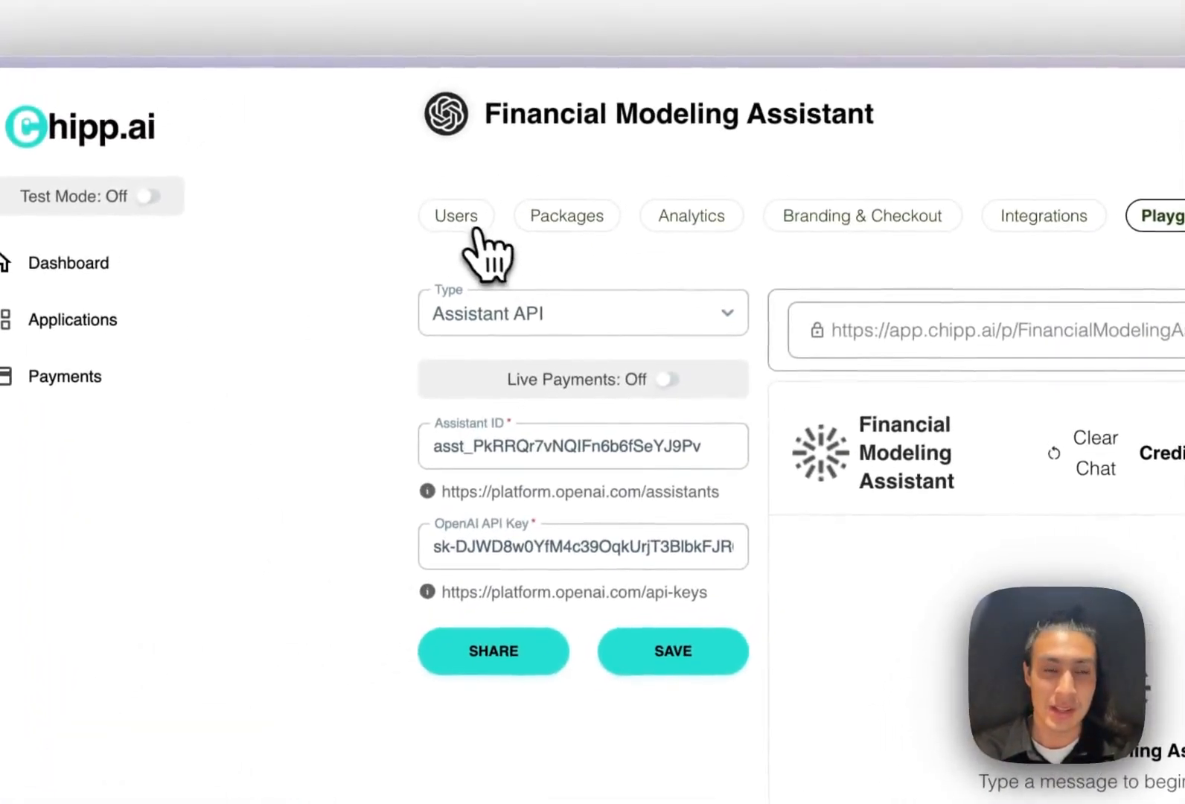
Show the app's Users list with the test account at 999 credits
{"action": "left_click", "coordinate": [487, 197]}
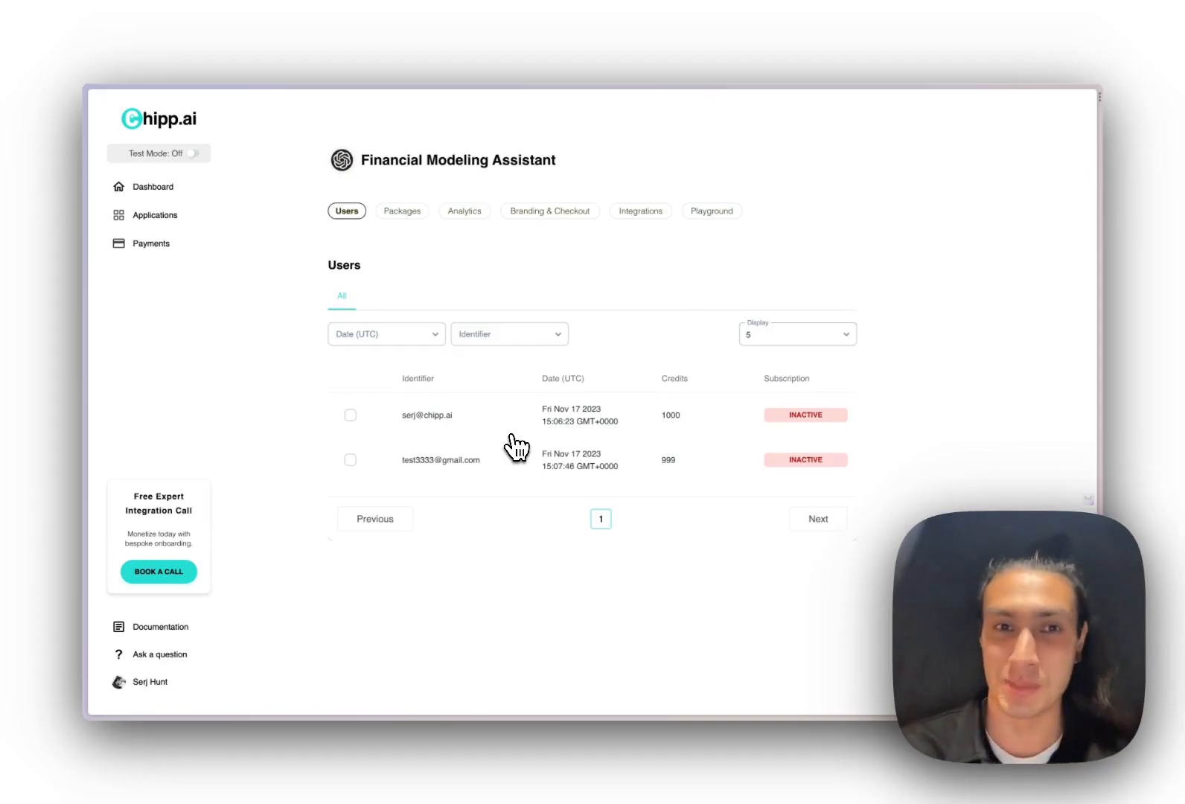
Open the chipp.ai website in a new tab and go to its GPT Hackathon page
{"action": "mouse_move", "coordinate": [83, 487]}
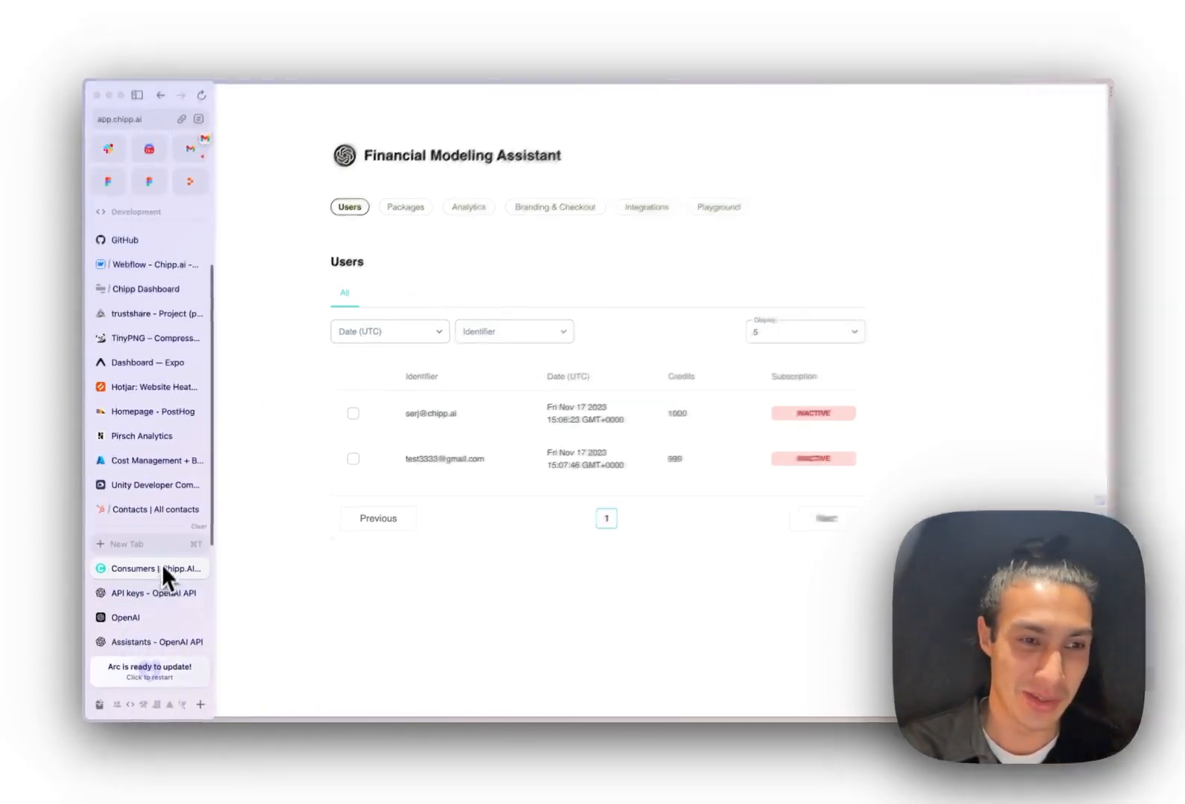
{"action": "key", "text": "super+t"}
{"action": "type", "text": "chipp.ai"}
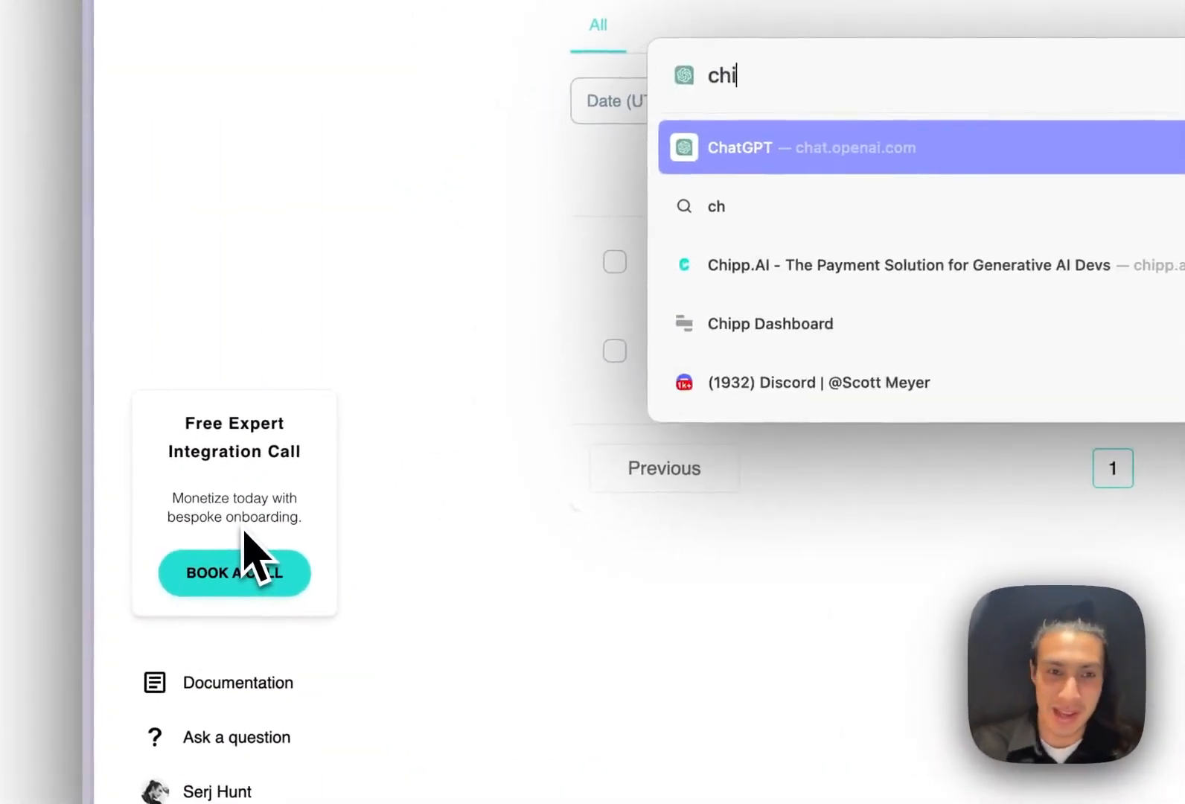
{"action": "key", "text": "Return"}
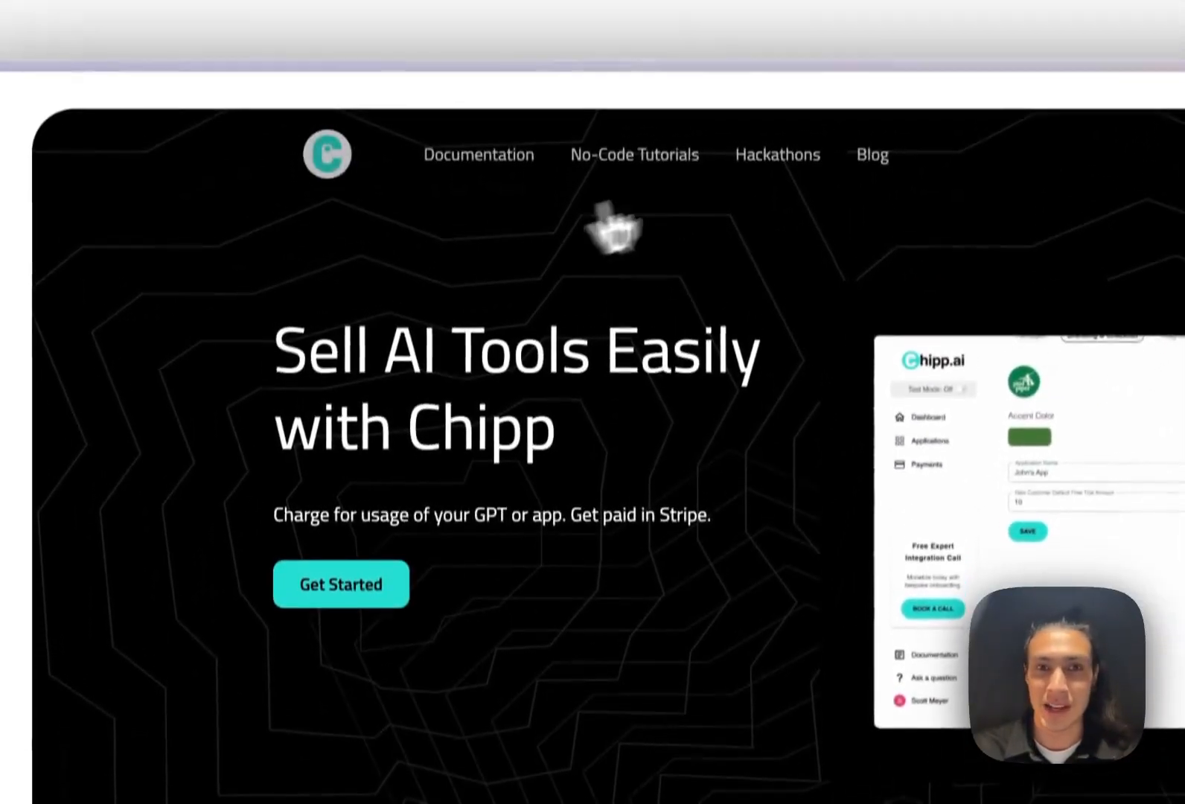
{"action": "left_click", "coordinate": [774, 154]}
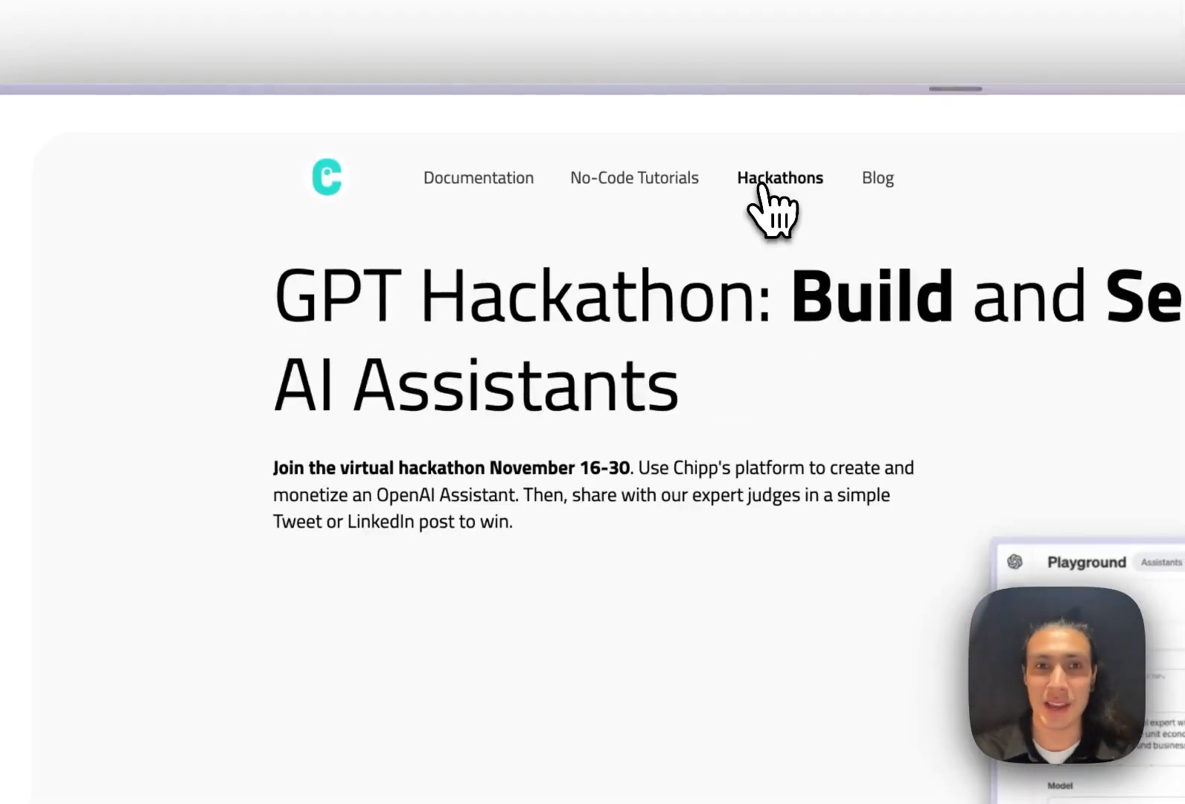